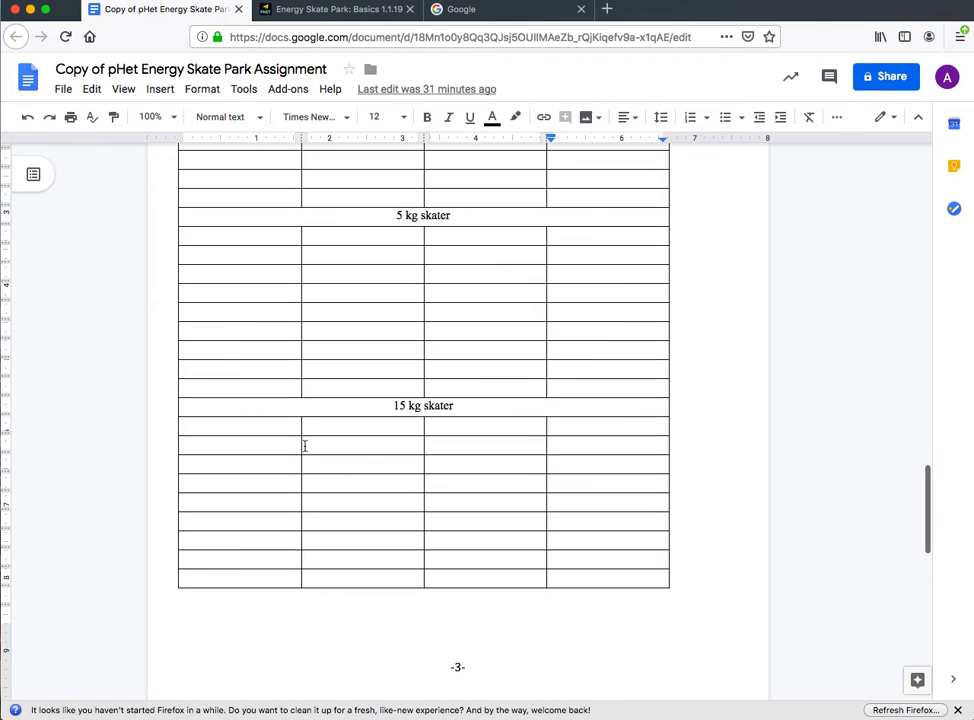
Create a blank Google Sheets spreadsheet for the energy data from assignment question 6
scroll(306, 445, "up", 5)
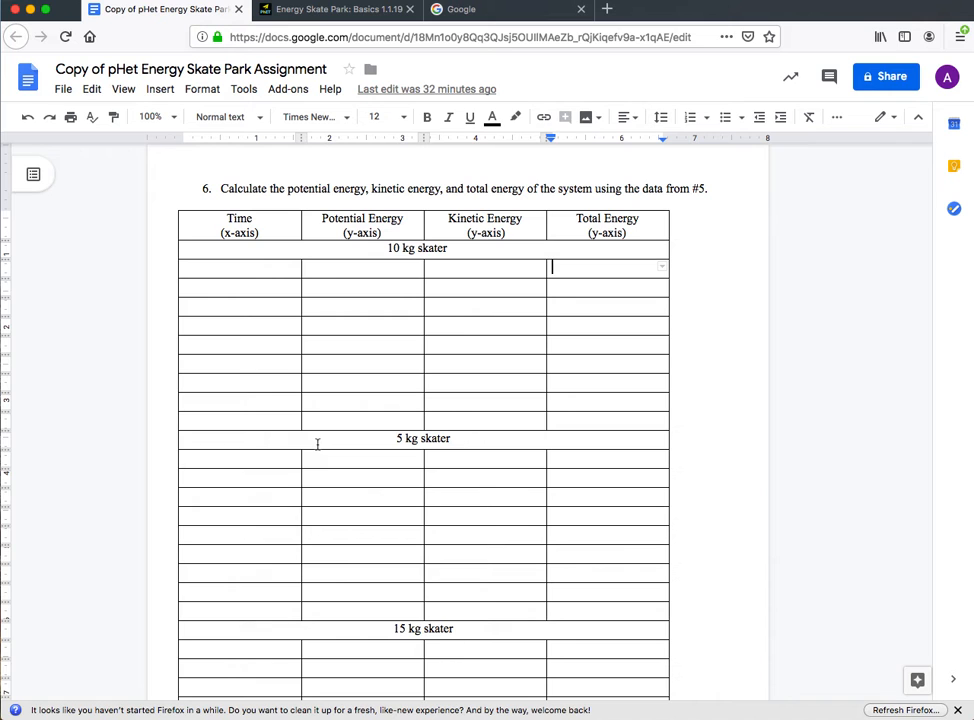
left_click(488, 17)
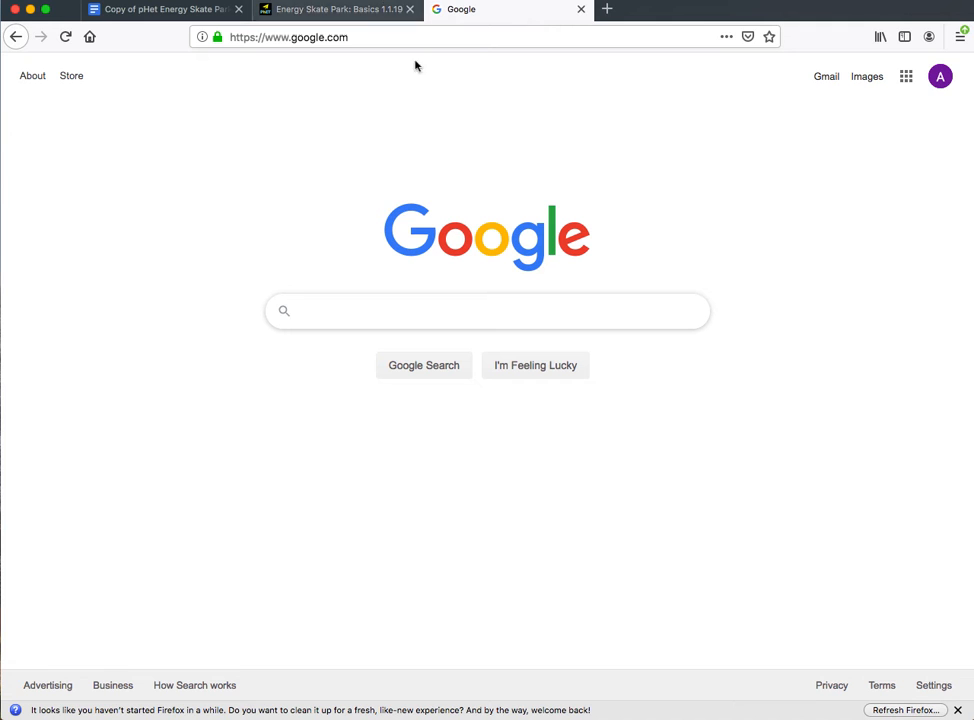
left_click(907, 77)
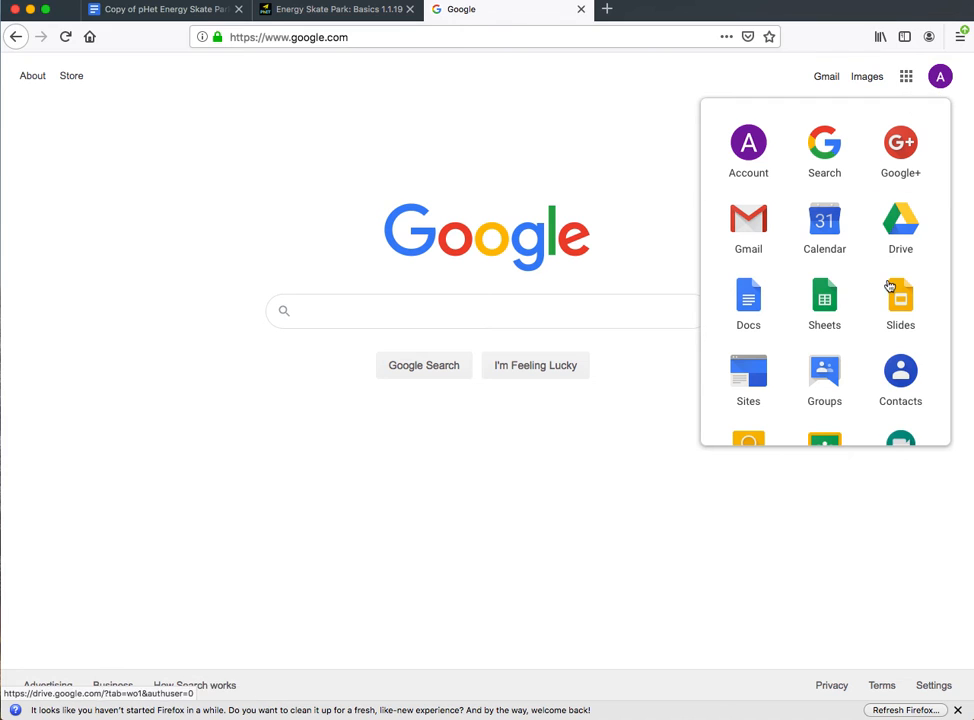
left_click(841, 300)
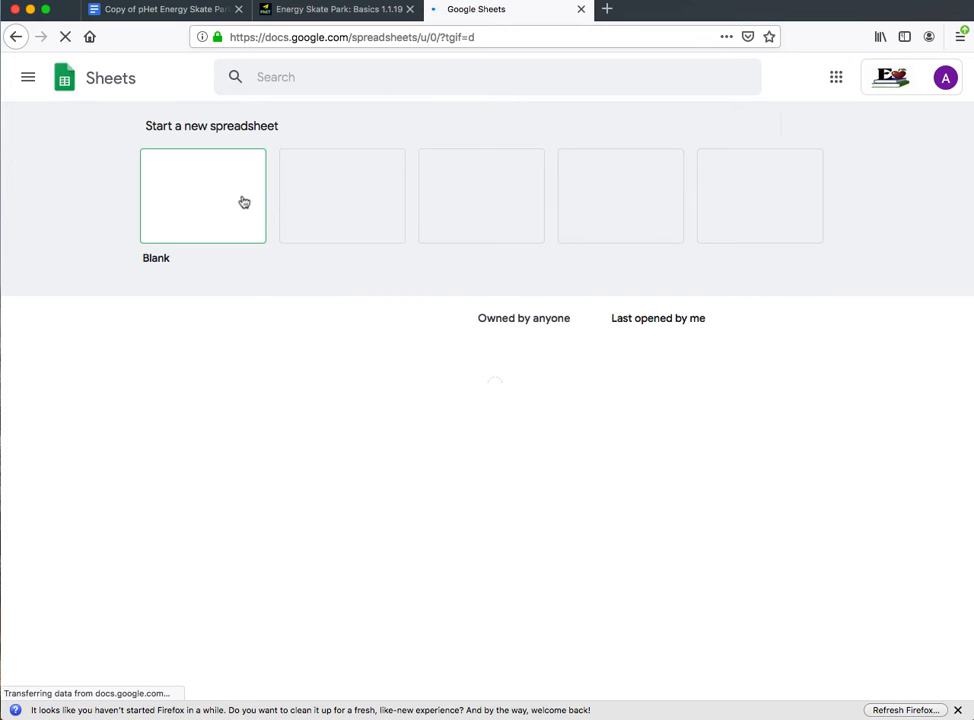
left_click(243, 202)
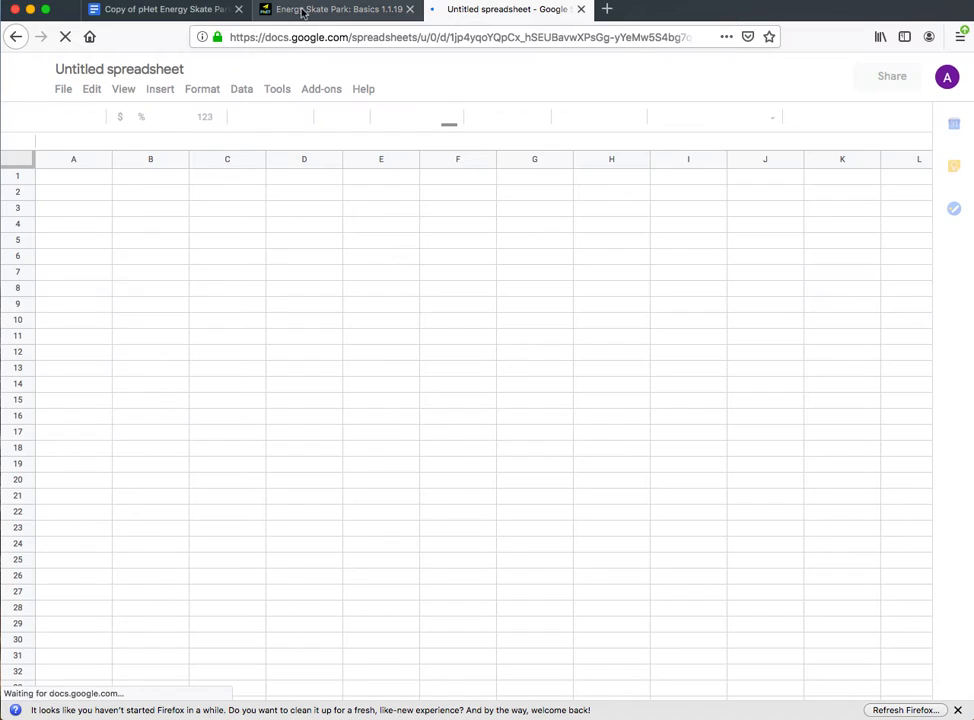
Following the assignment's energy table, enter the headings "Time (s)" in A1 and "Potential Energy (J)" in B1 of the new spreadsheet
left_click(304, 10)
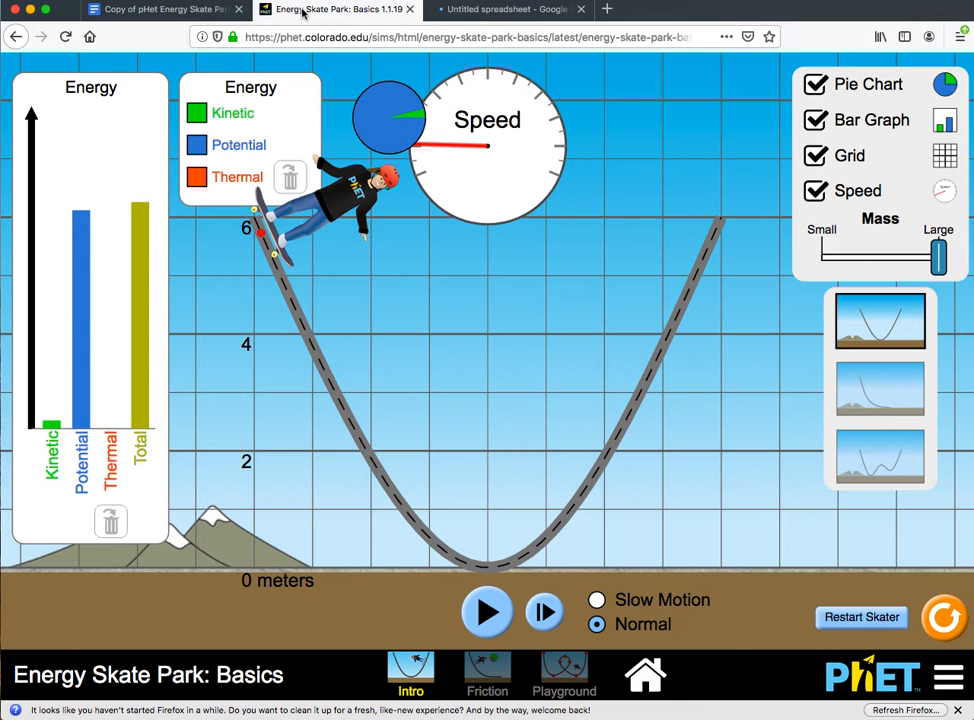
left_click(222, 8)
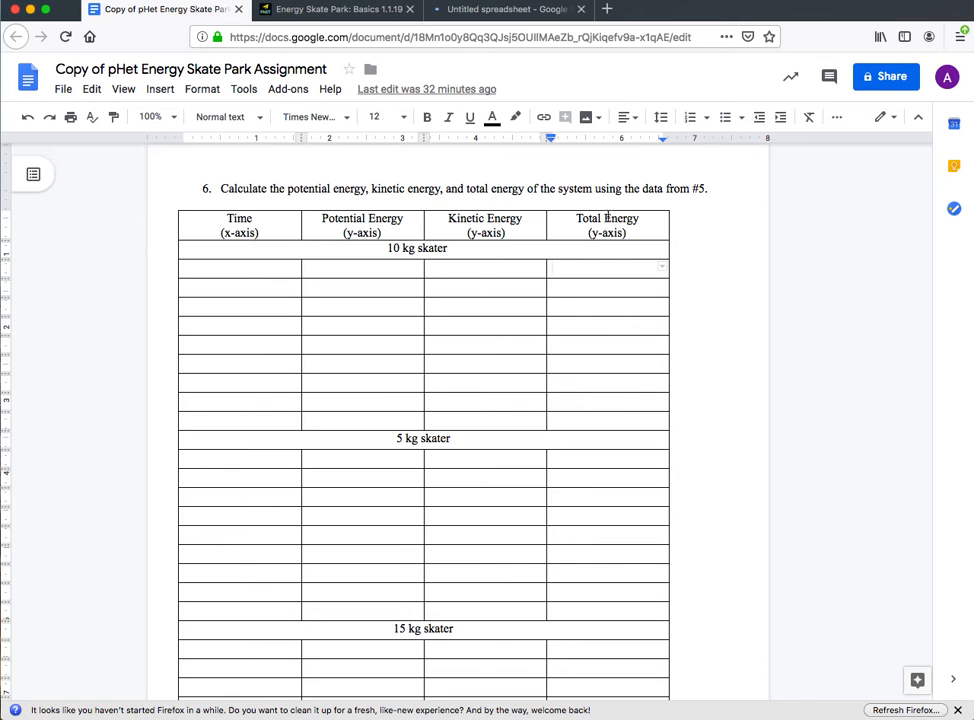
left_click(508, 12)
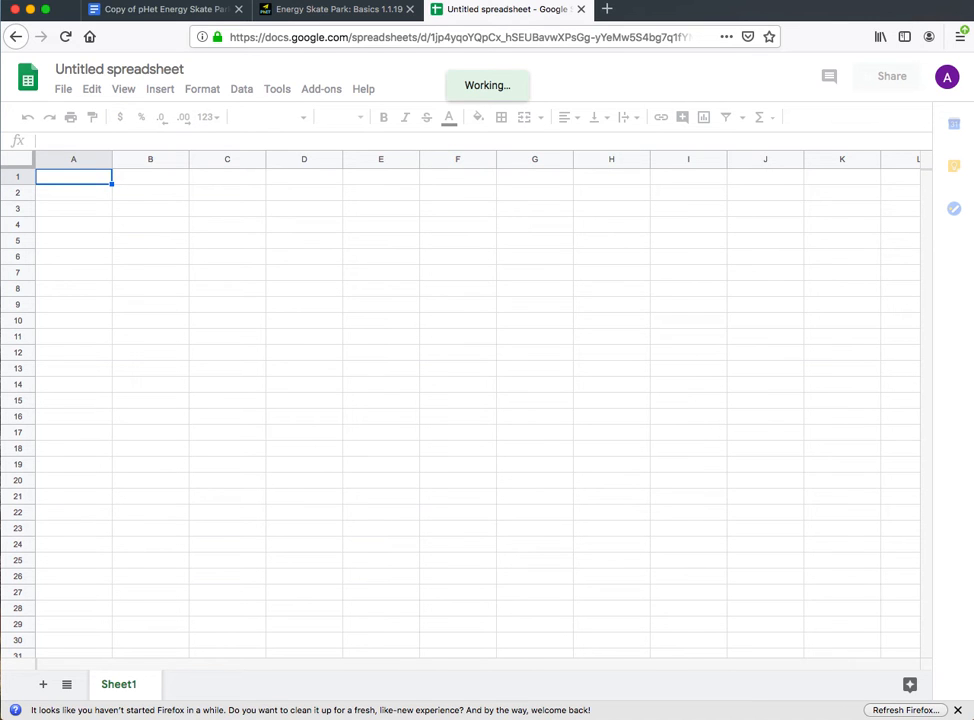
type("Time")
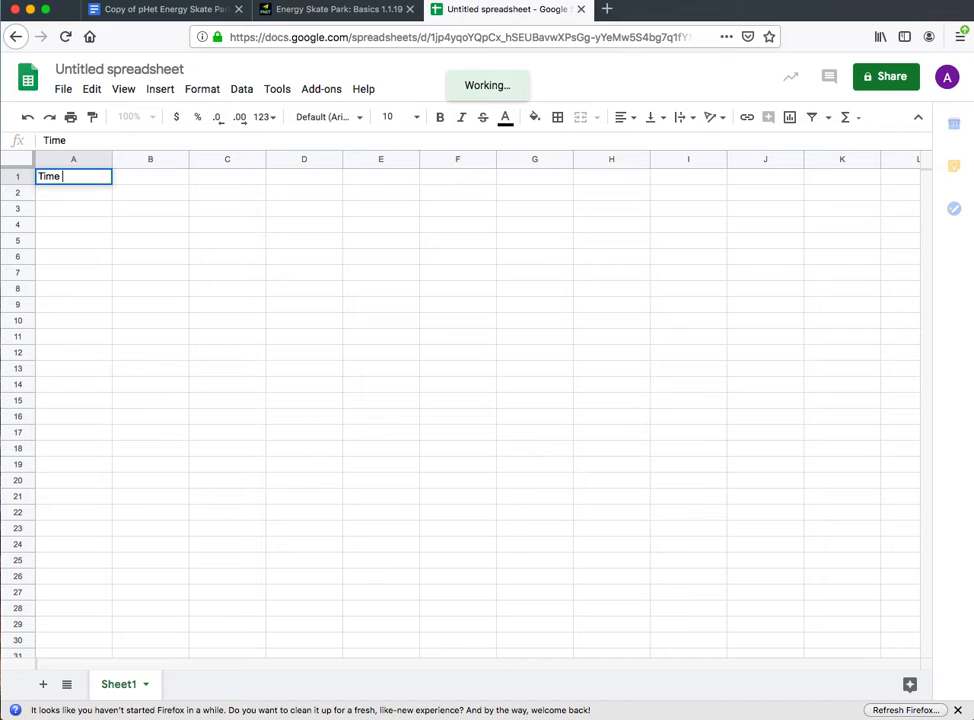
type(" (s")
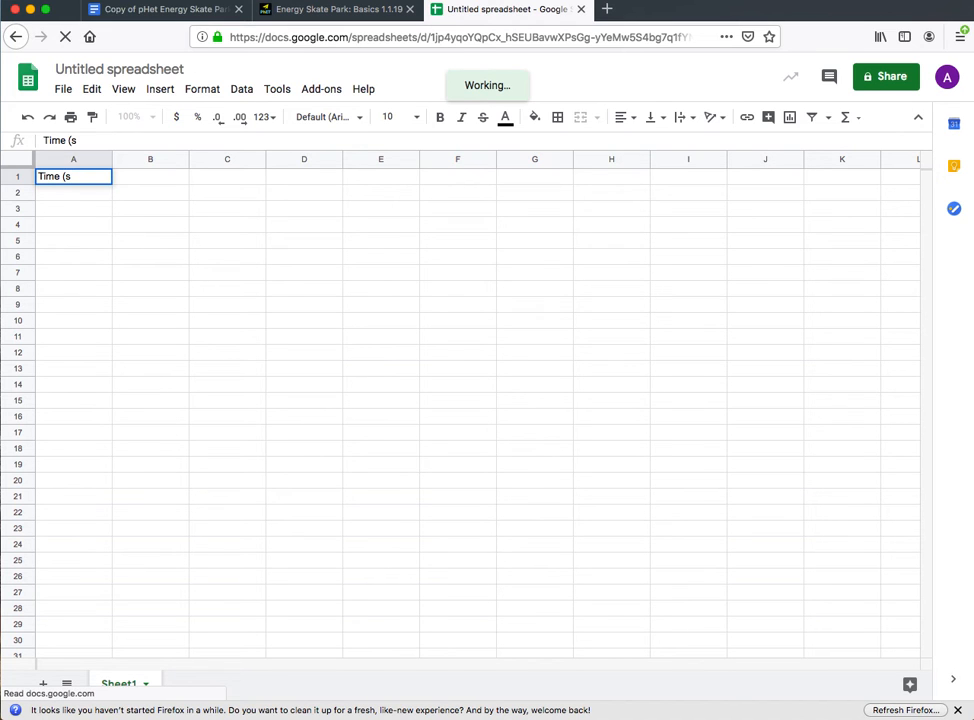
type(")")
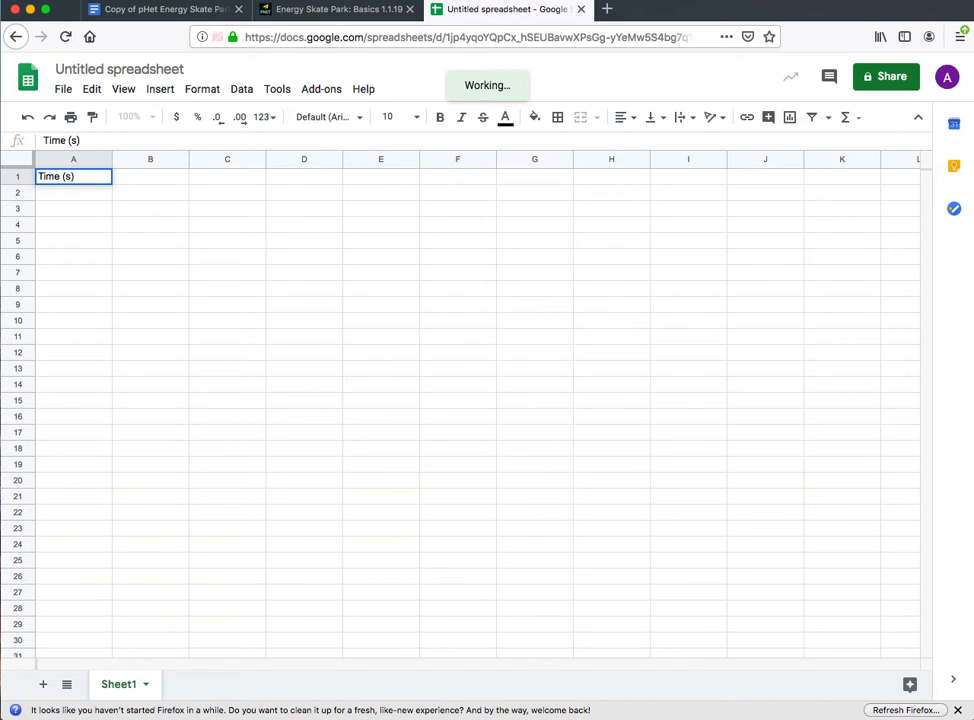
key("Tab")
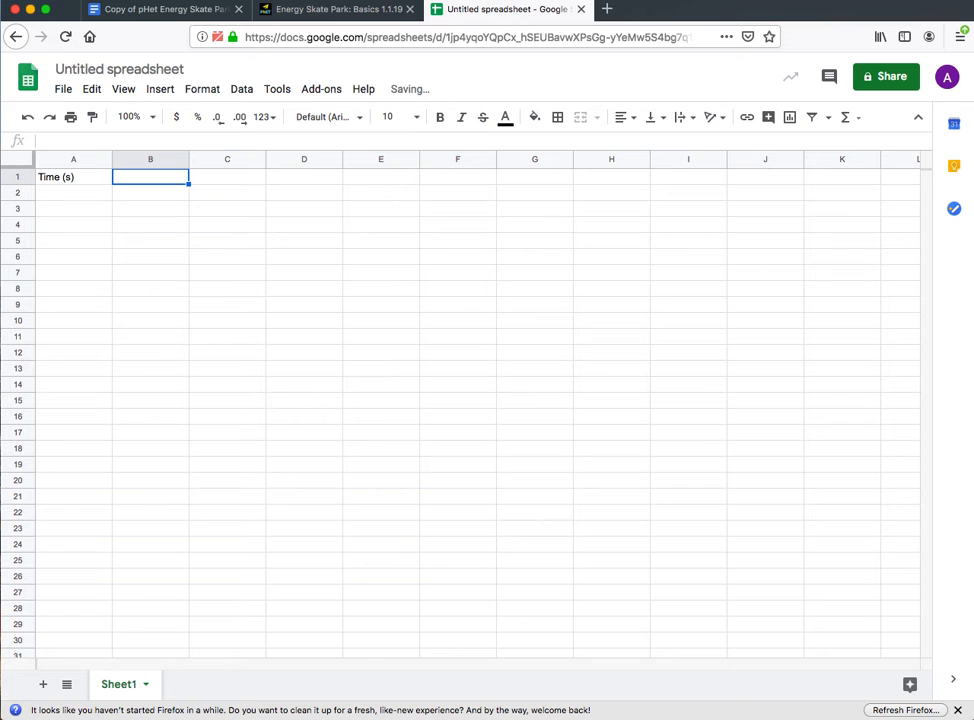
type("Potential Energy (J")
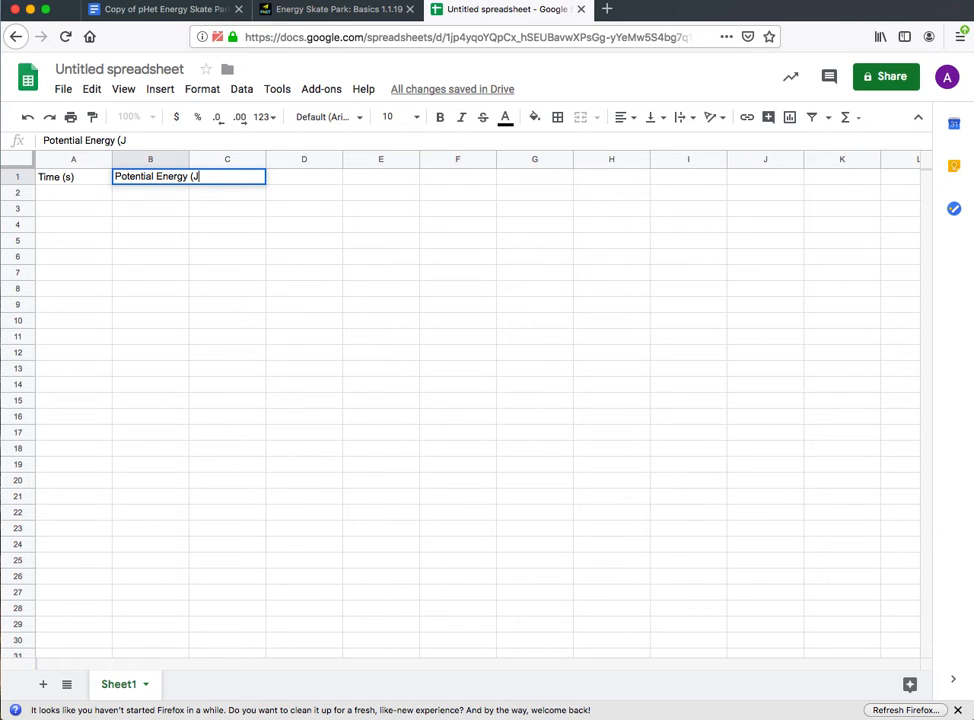
left_click(219, 197)
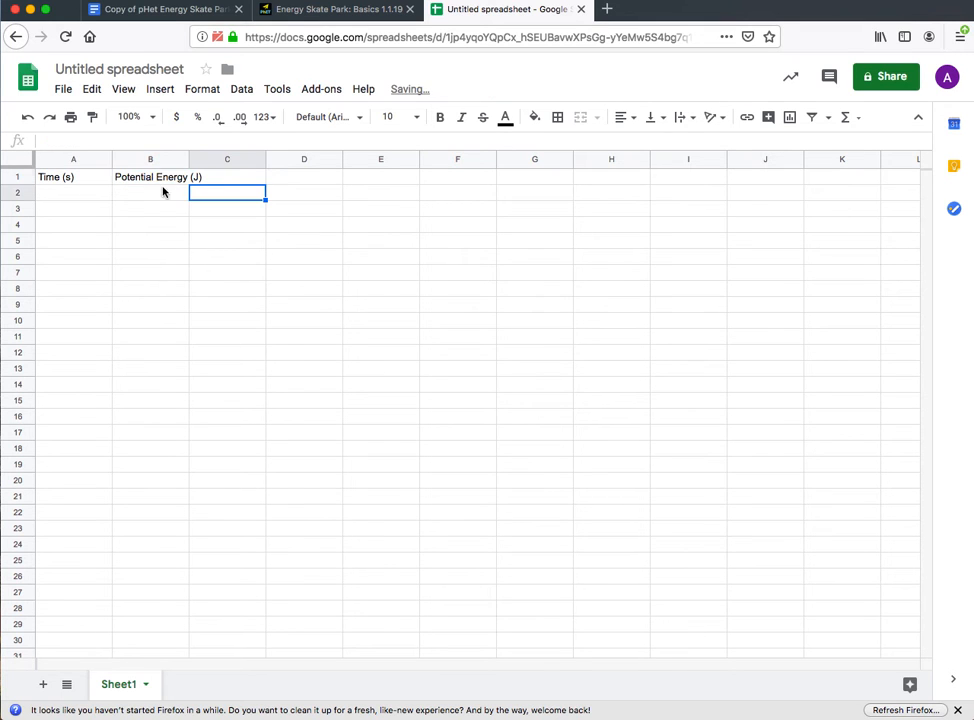
Enter the headings "Kinetic Energy (J)" in C1 and "Total Energy (J)" in D1
left_click(230, 178)
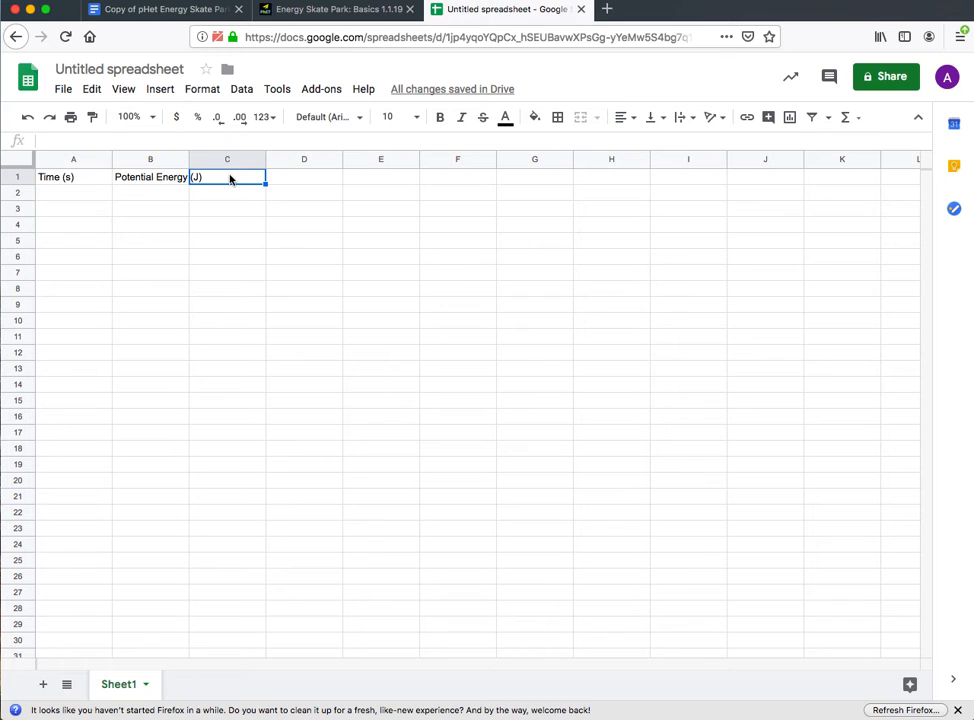
type("Kinetic Ener")
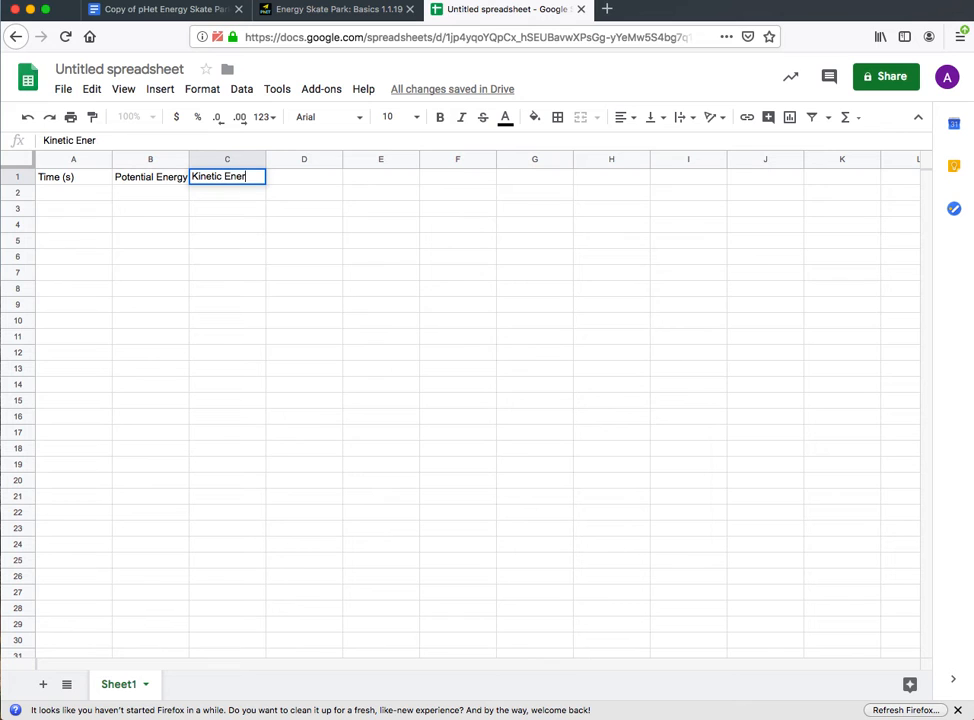
type("gy (J")
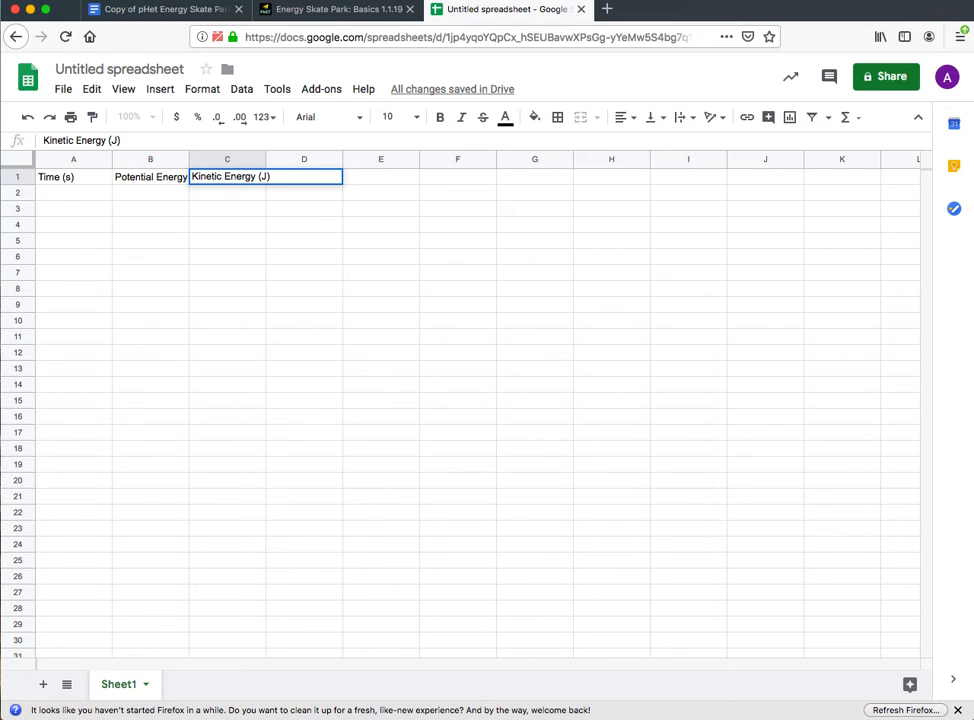
left_click(309, 198)
left_click(310, 177)
type("To")
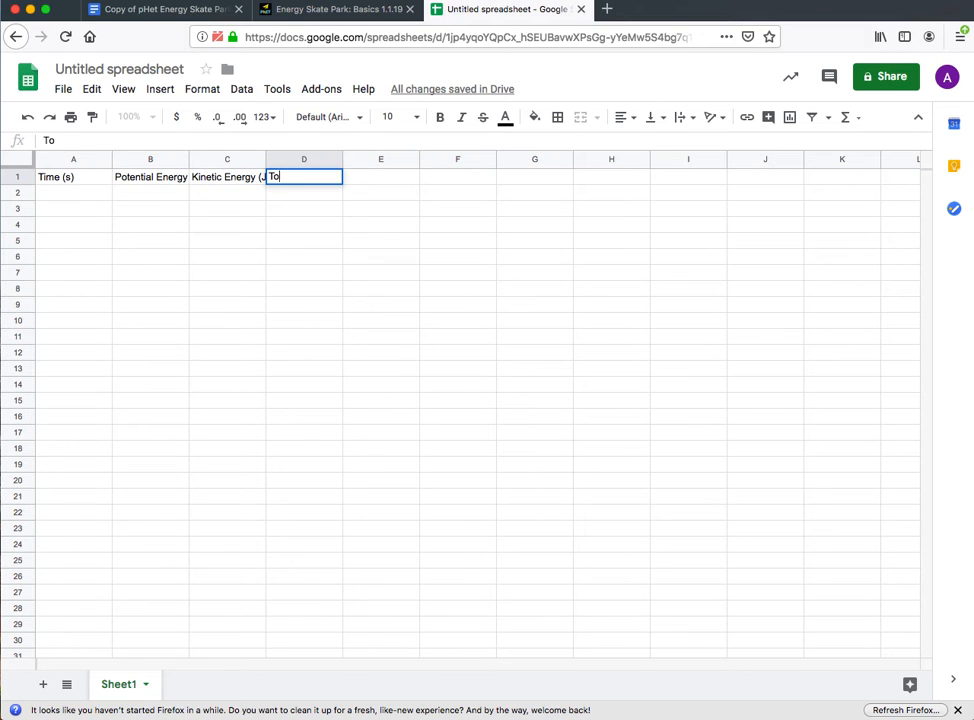
type("tal Energy (J")
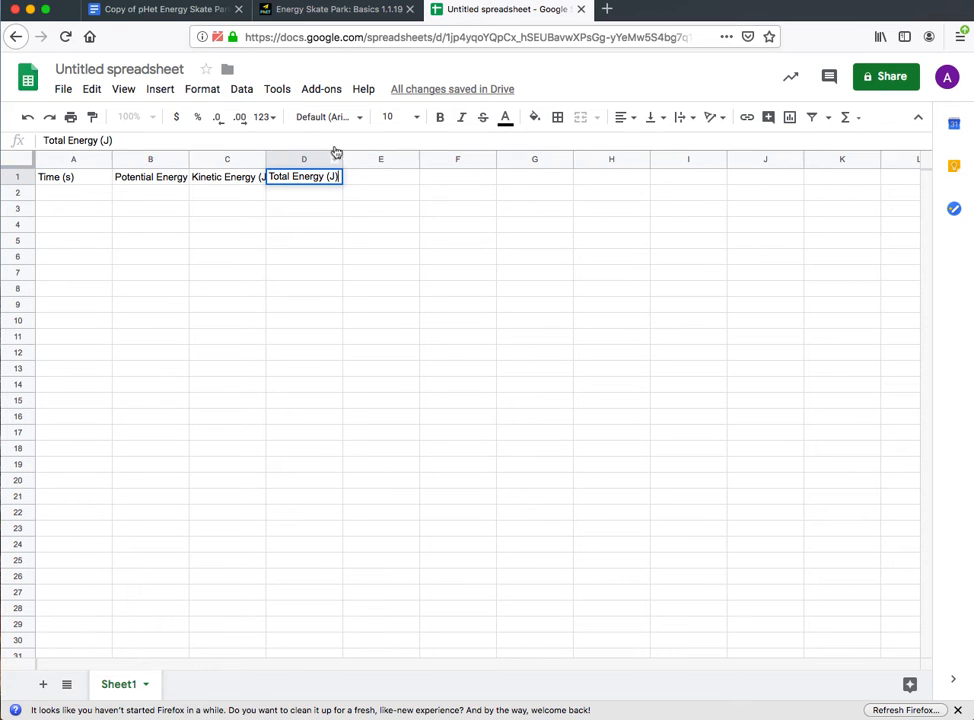
Check the assignment table and the skate park simulation, and enter 0 as the first time value in A2
left_click(165, 10)
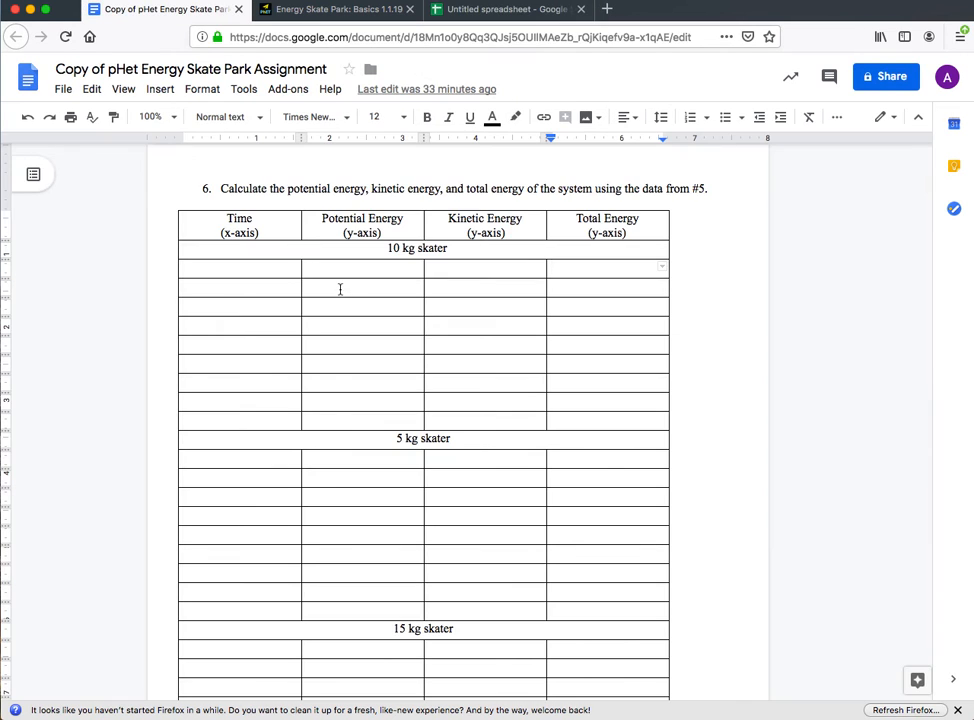
left_click(330, 10)
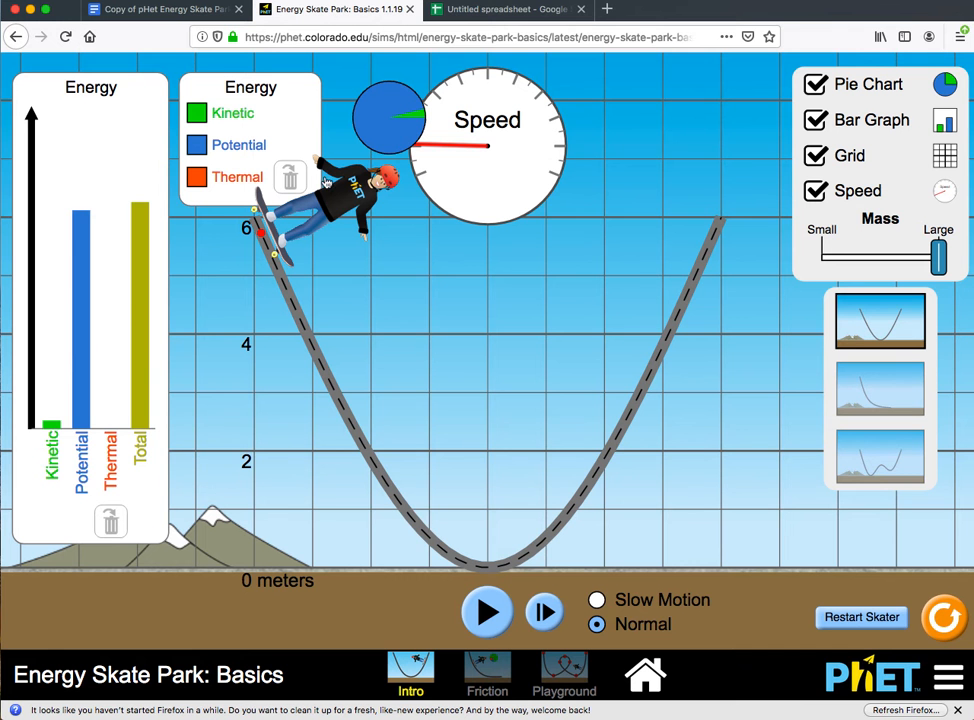
left_click(480, 10)
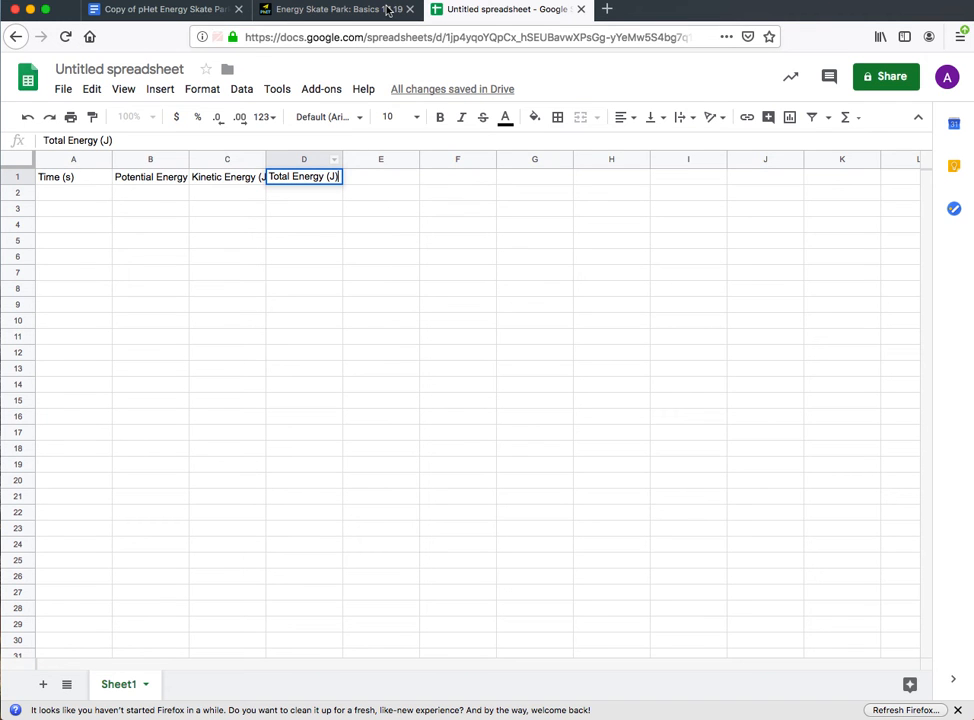
left_click(69, 196)
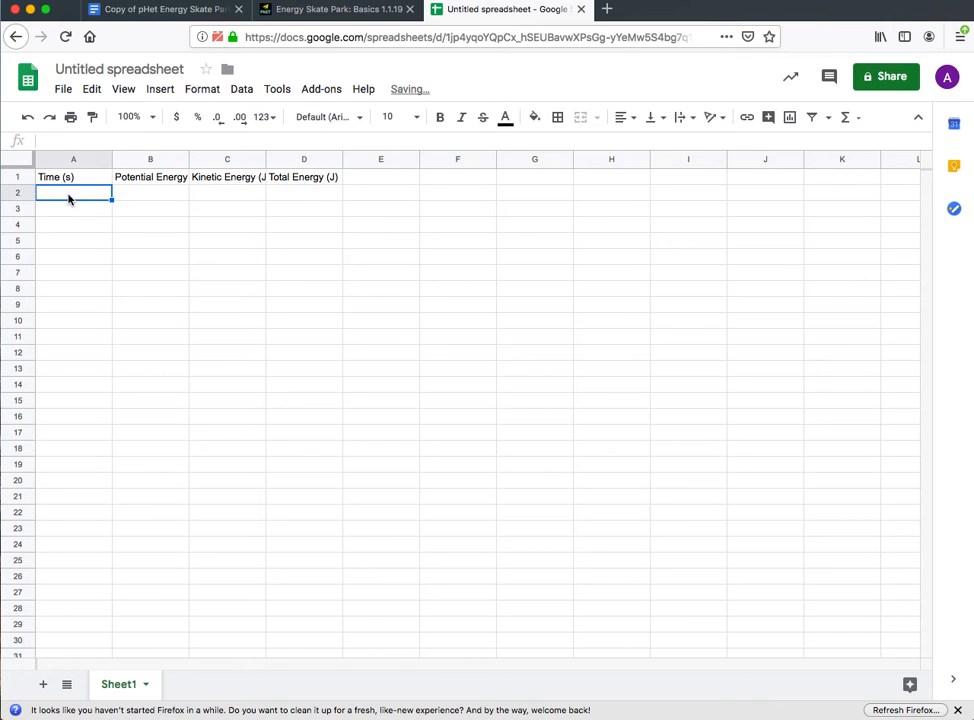
type("0")
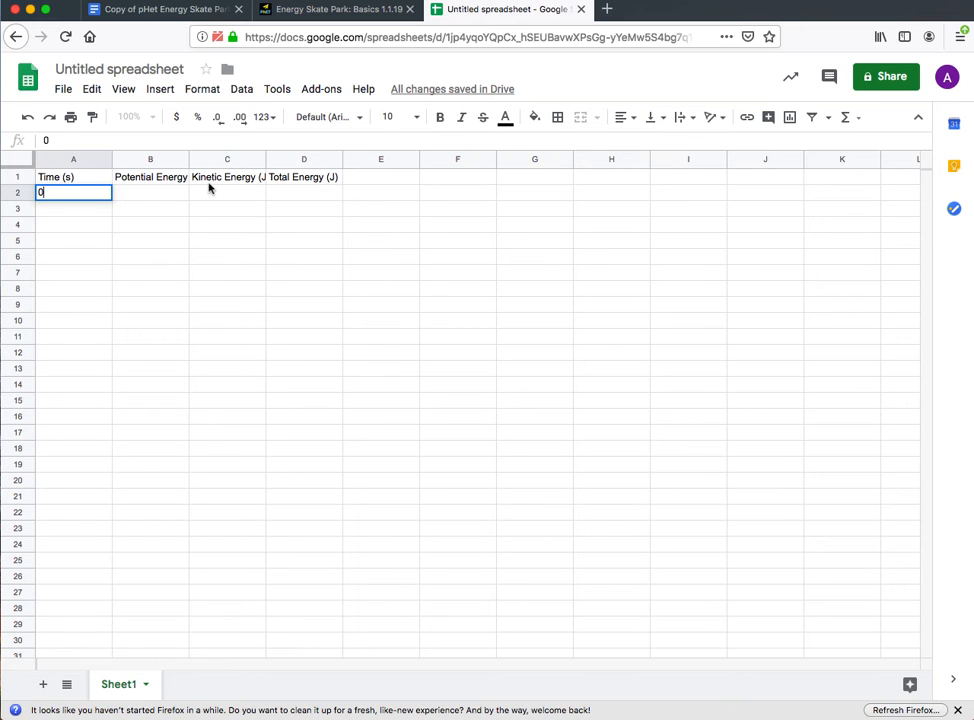
left_click(156, 197)
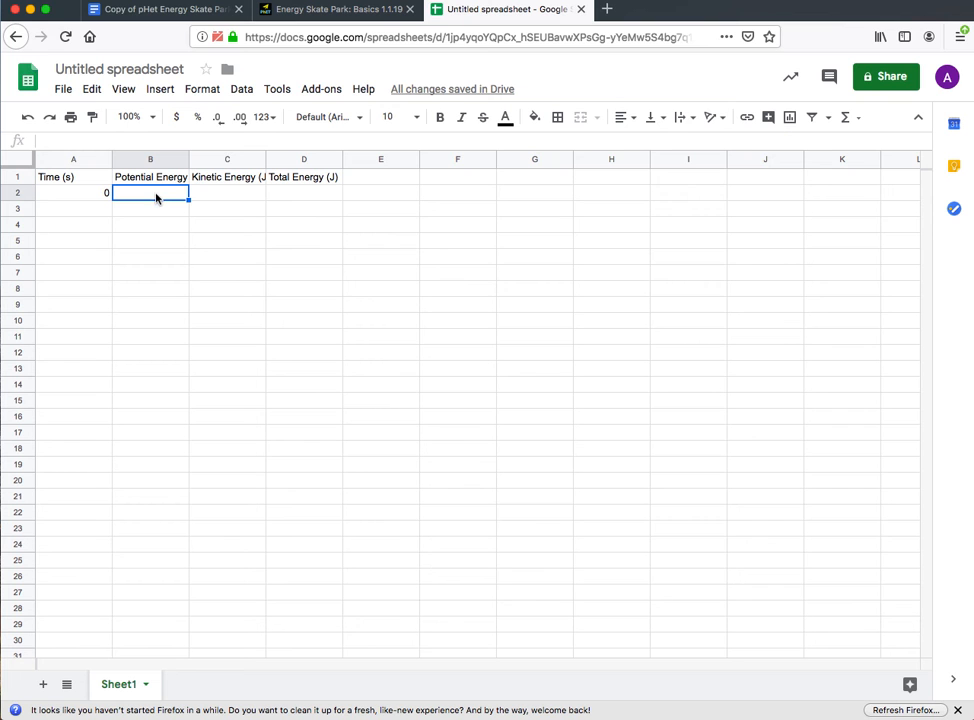
Look up the 10 kg skater's starting height in assignment question 5 and enter 588 as the potential energy in B2
left_click(167, 14)
scroll(400, 278, "down", 1)
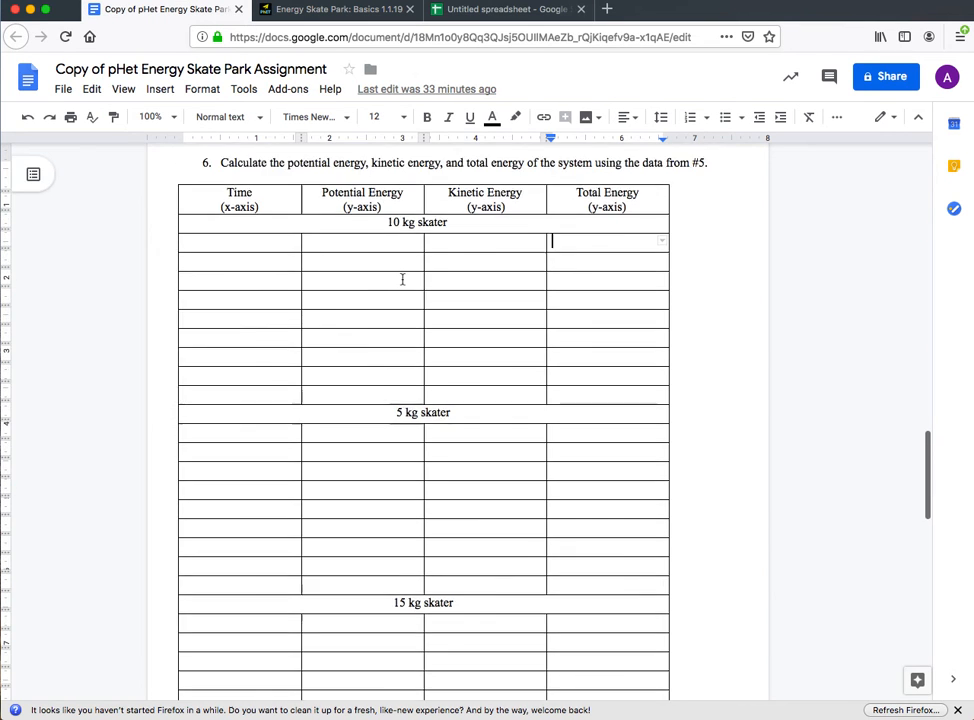
scroll(402, 279, "up", 5)
scroll(402, 279, "up", 5)
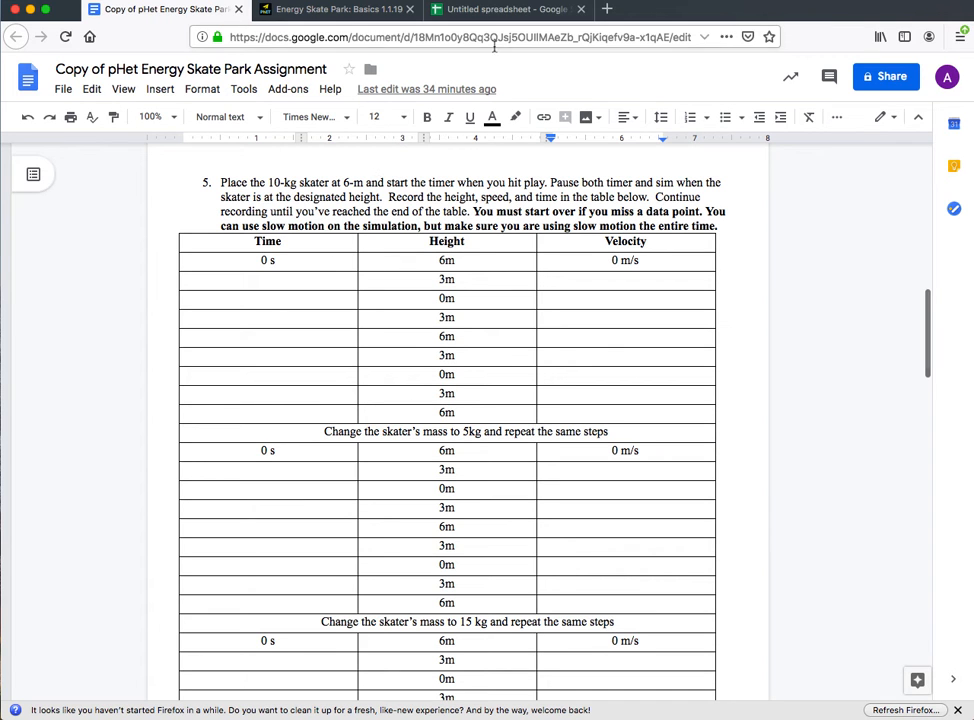
left_click(504, 15)
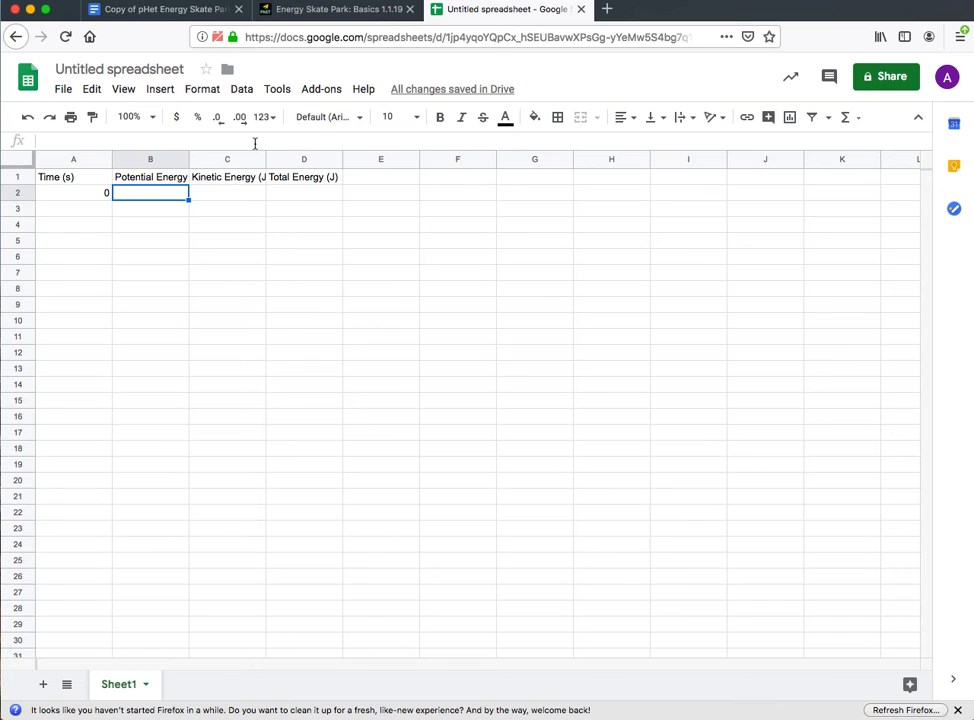
type("588")
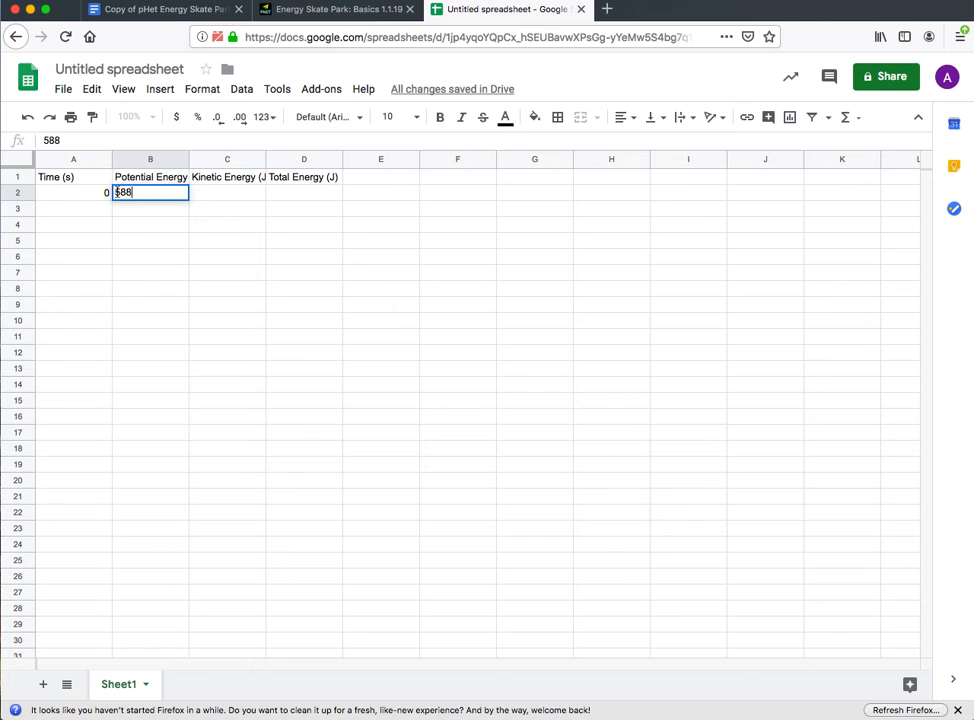
left_click(230, 197)
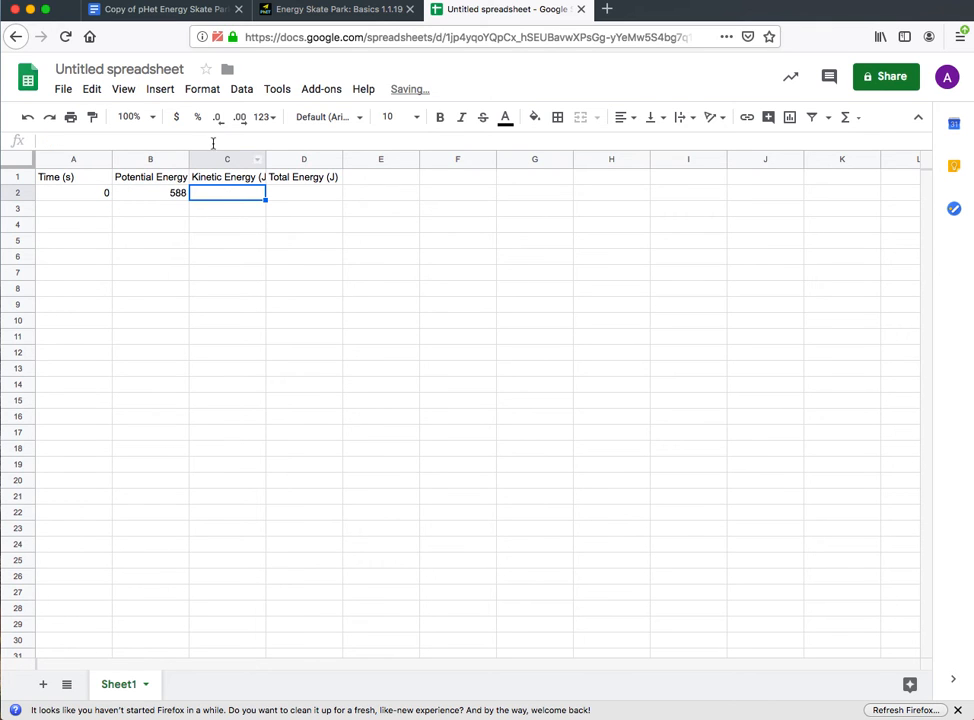
Check the skater's starting velocity in the assignment, and enter 0 as kinetic energy in C2 and 588 as total energy in D2
left_click(175, 9)
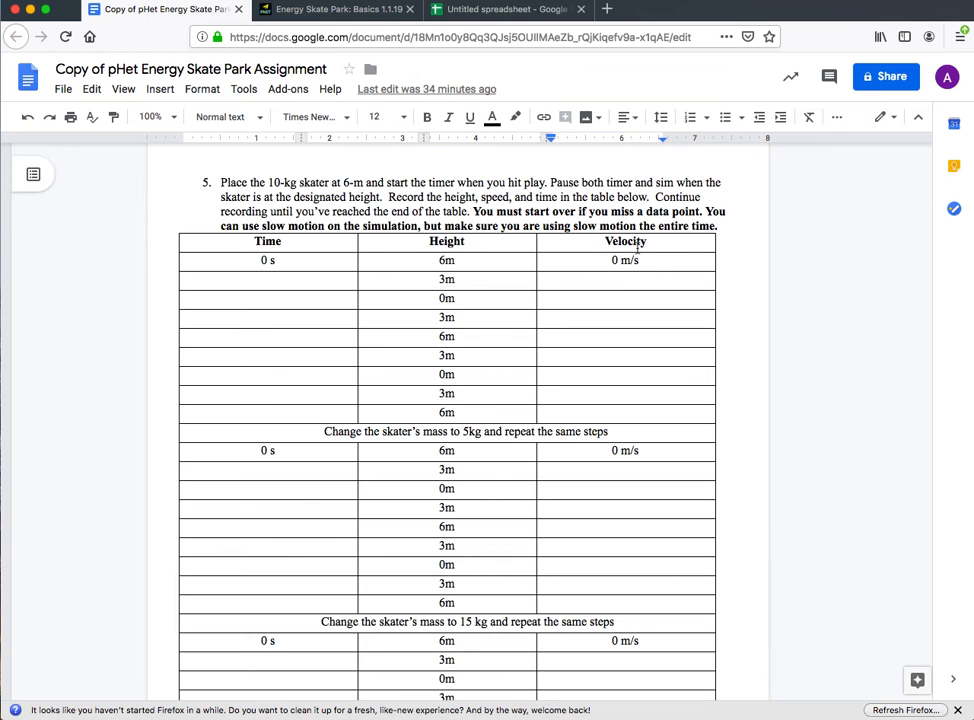
left_click(505, 10)
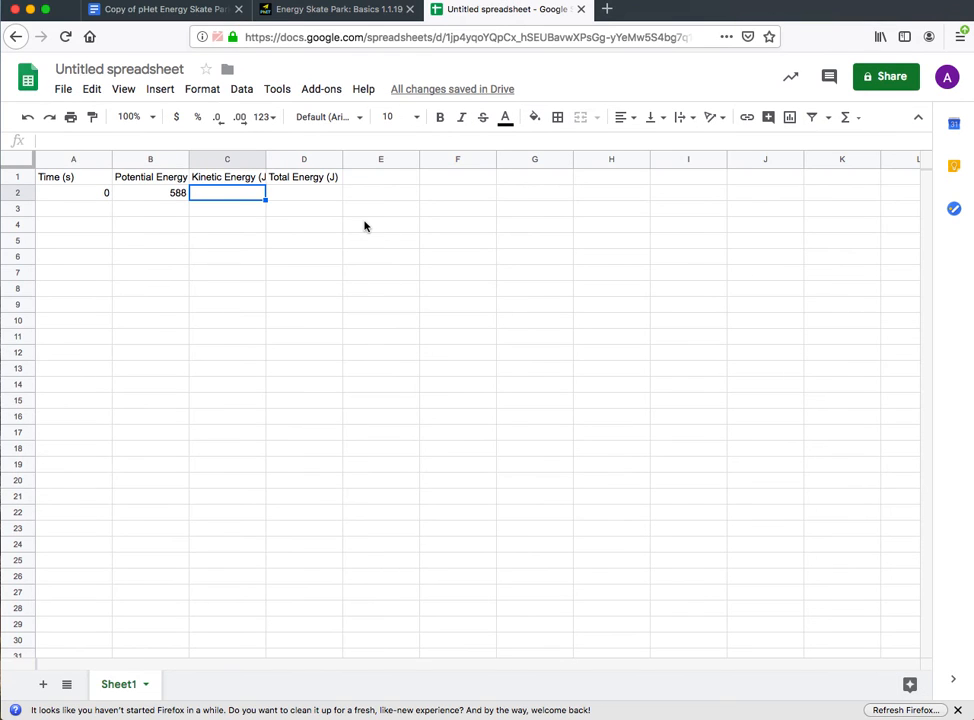
type("0")
left_click(307, 191)
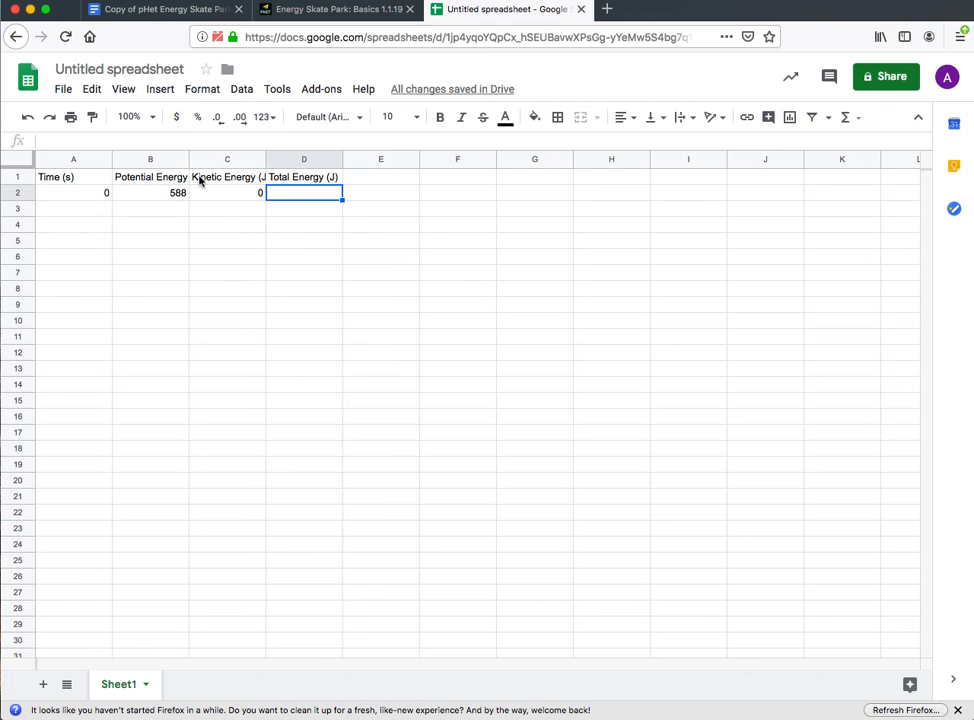
type("588")
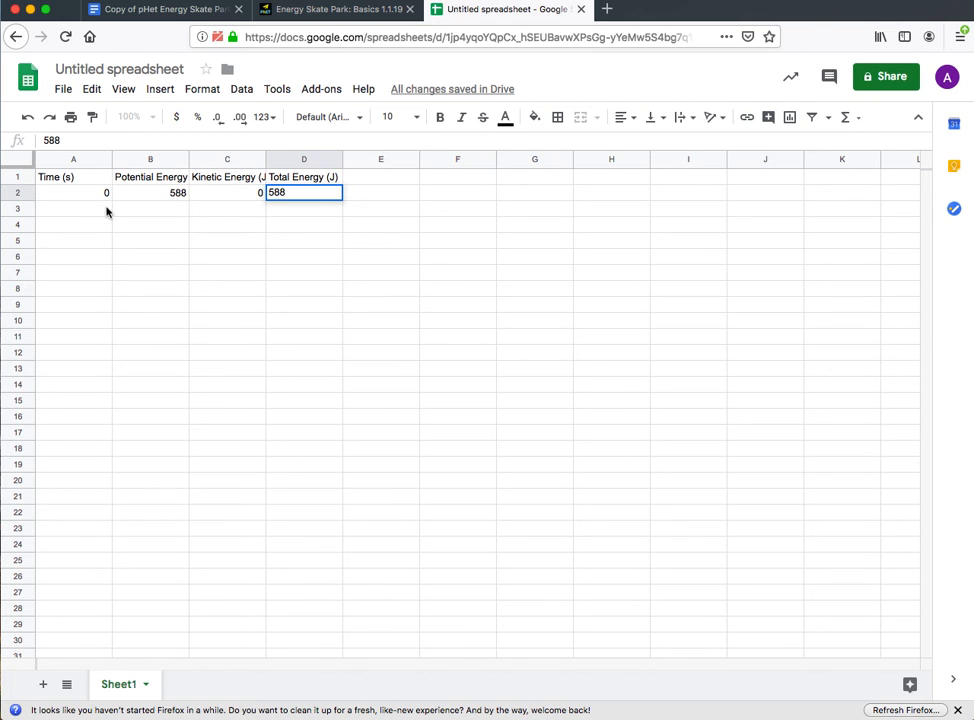
key("Return")
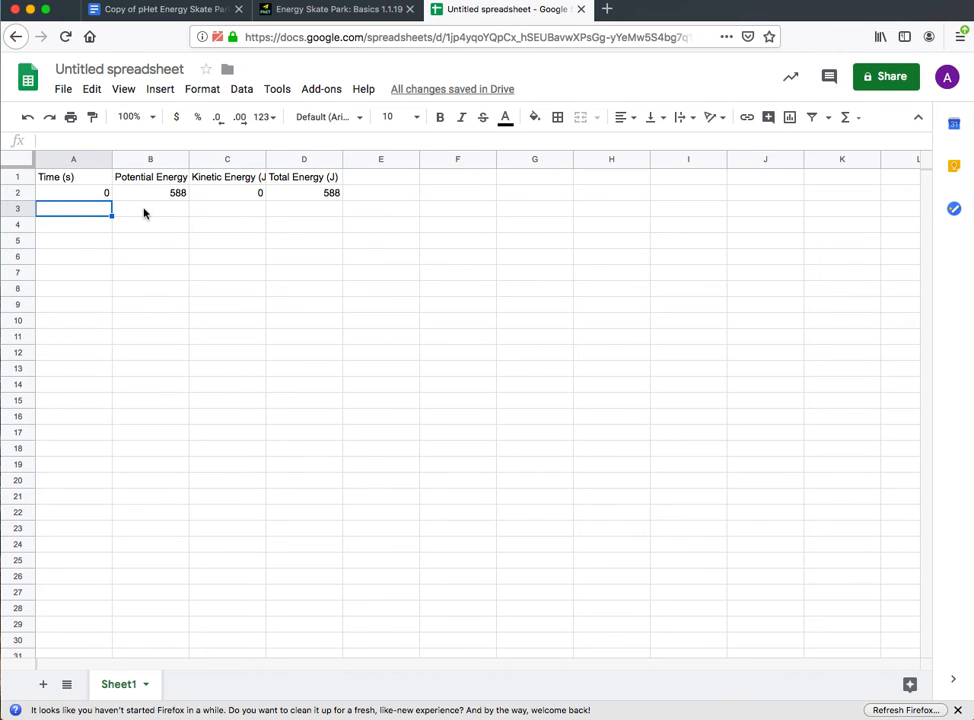
left_click(143, 210)
left_click(235, 209)
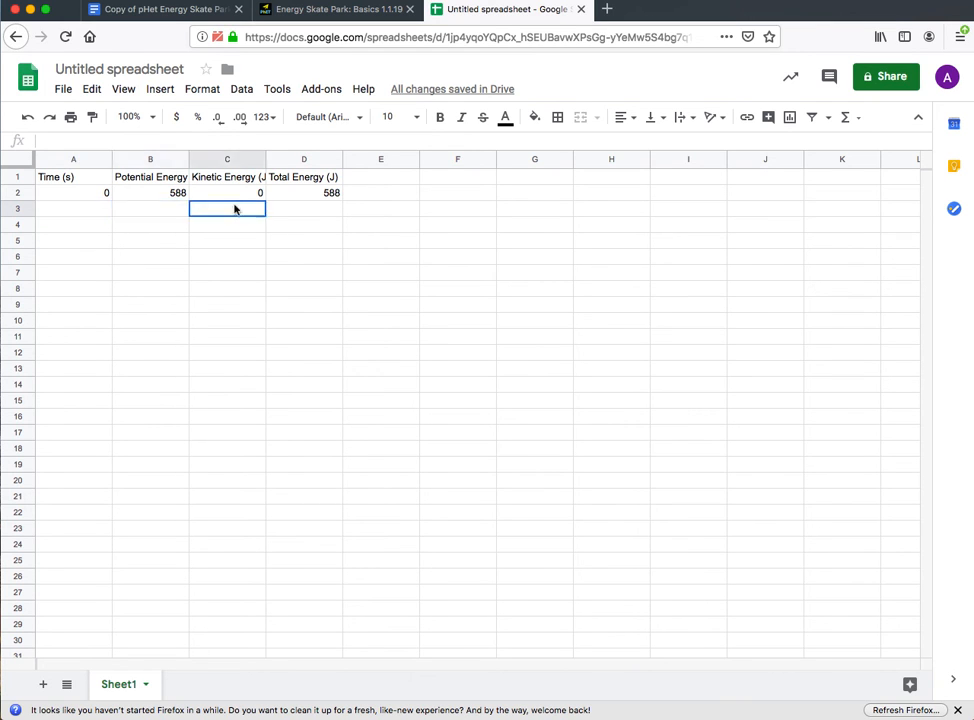
left_click(322, 212)
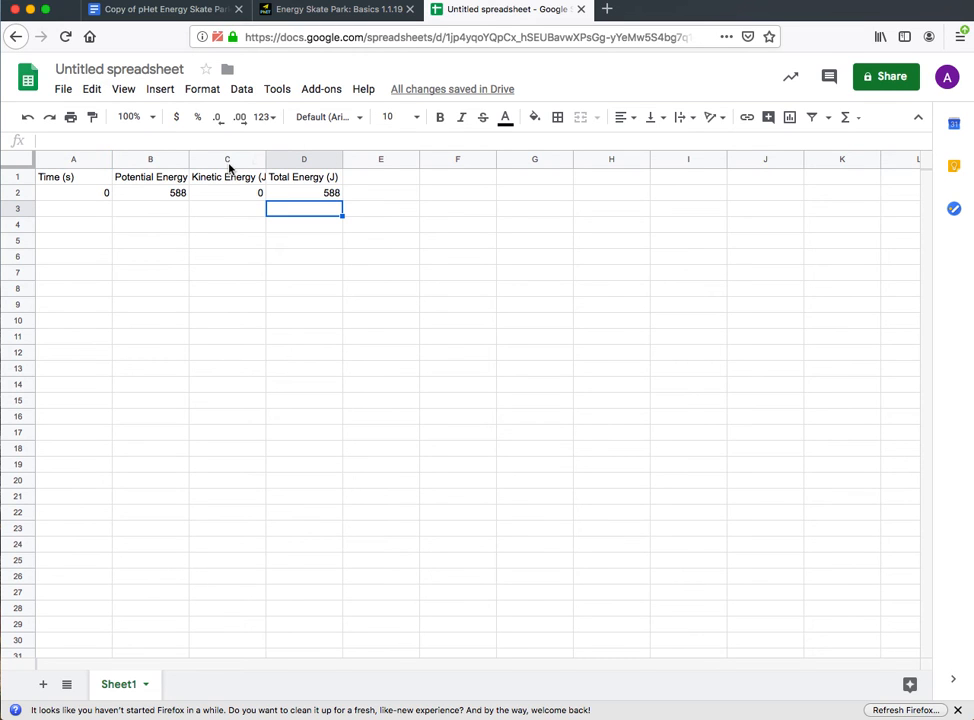
Rename the spreadsheet "10 kg skater"
left_click(155, 68)
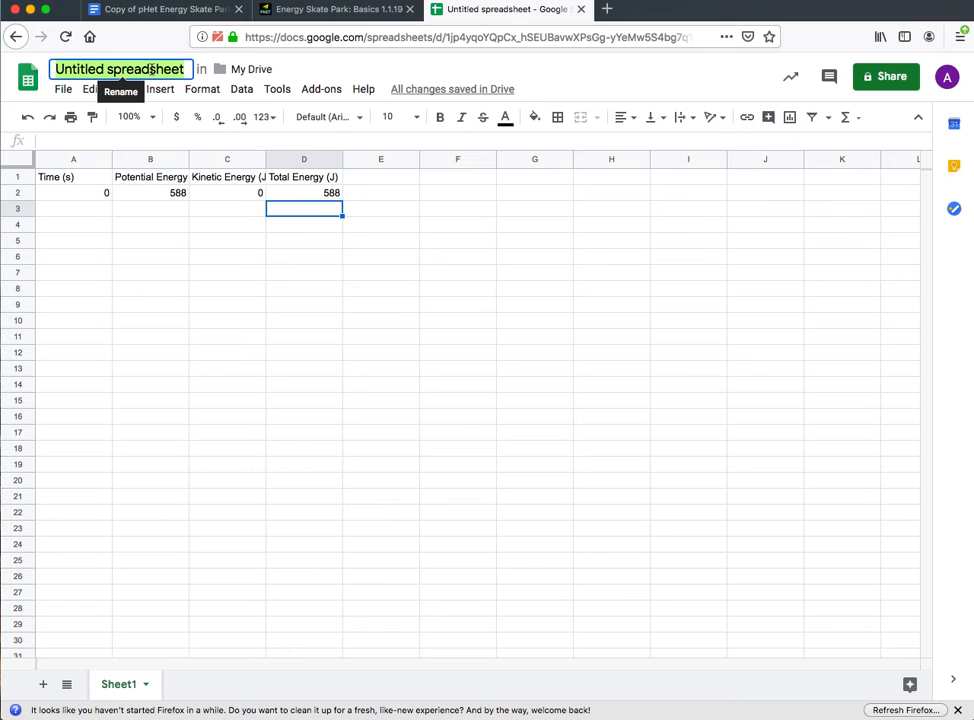
type("10")
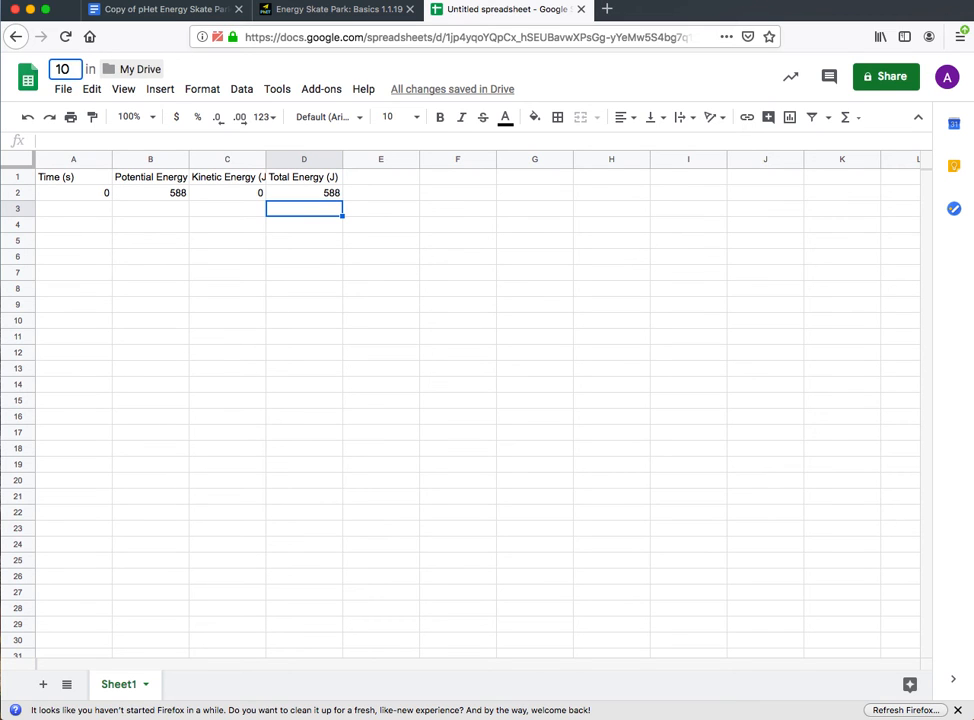
type(" kg skater")
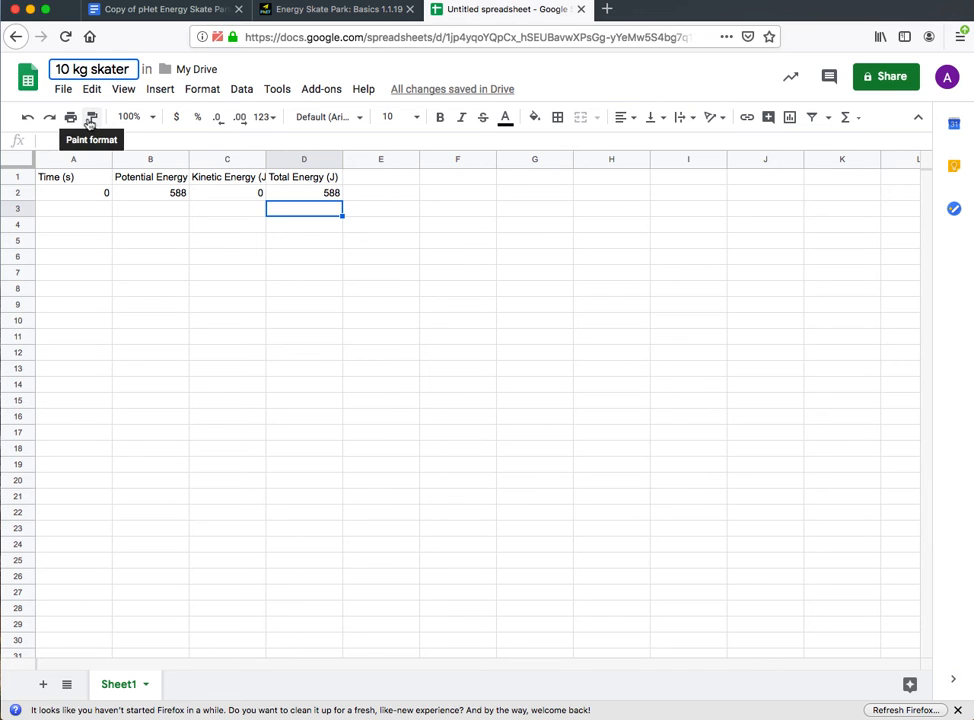
left_click(88, 210)
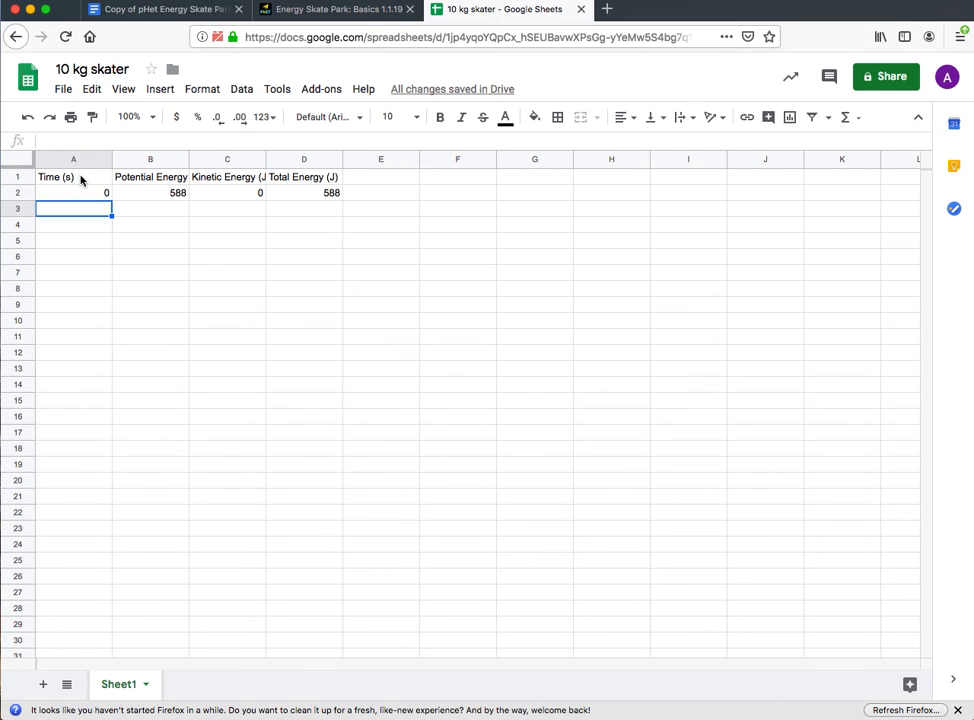
Insert a chart from the range A1:D10 and change its type to a line chart
left_click_drag(73, 178, 336, 203)
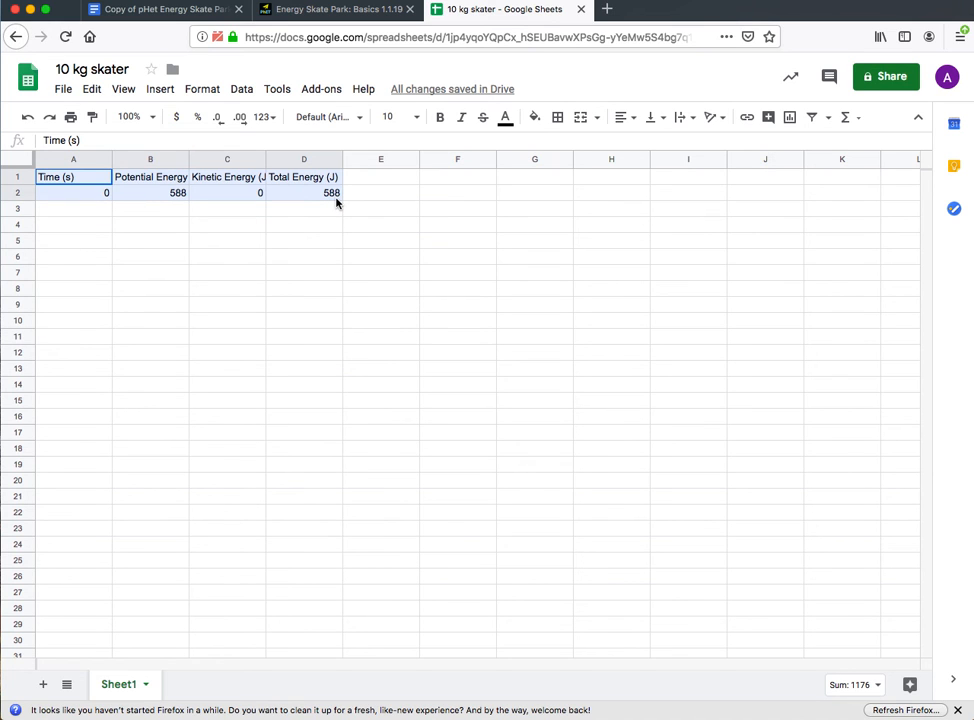
left_click_drag(336, 203, 330, 303)
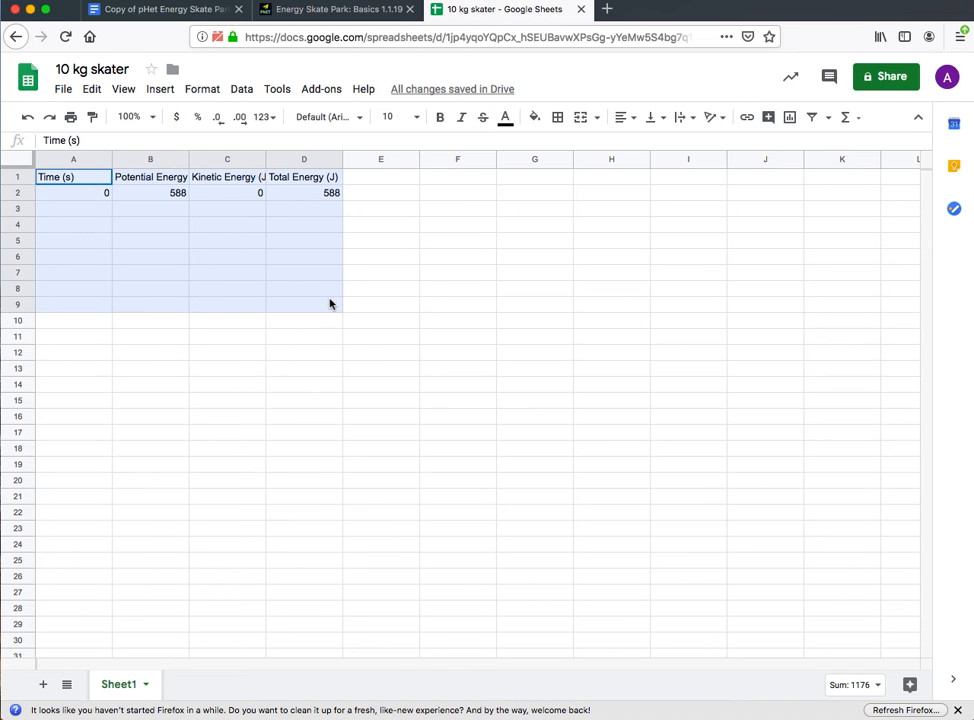
left_click_drag(330, 314, 328, 324)
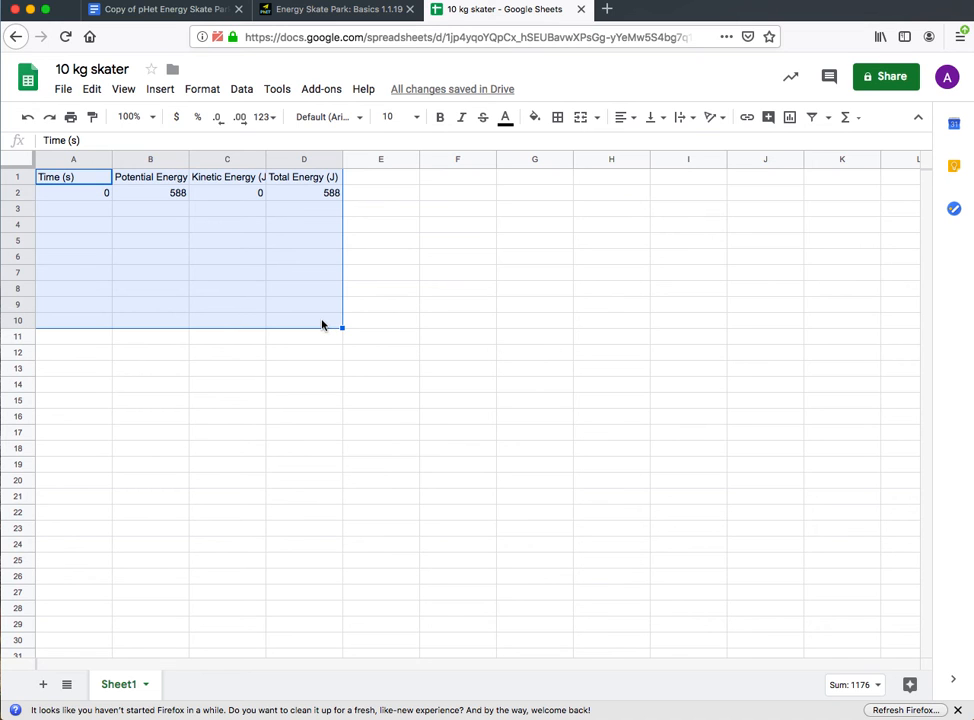
left_click(160, 91)
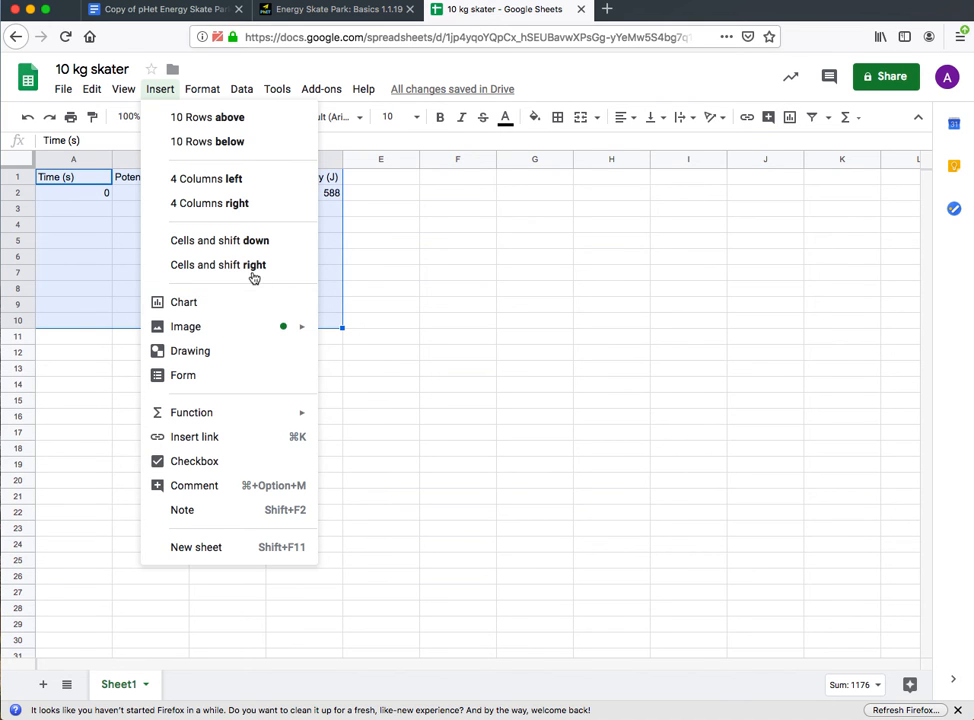
left_click(790, 120)
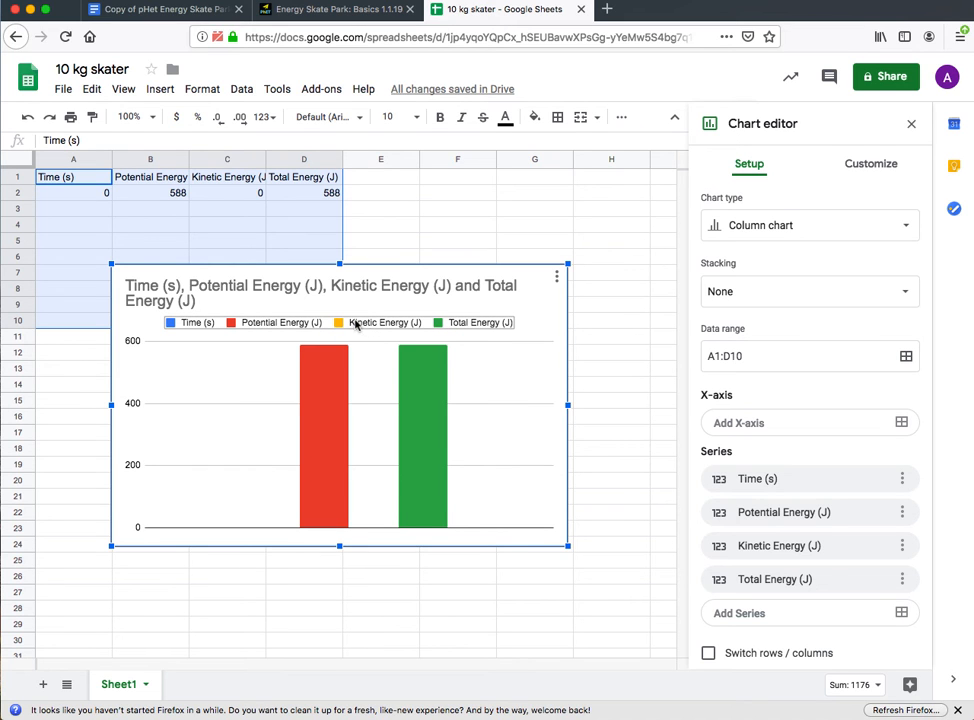
left_click(794, 225)
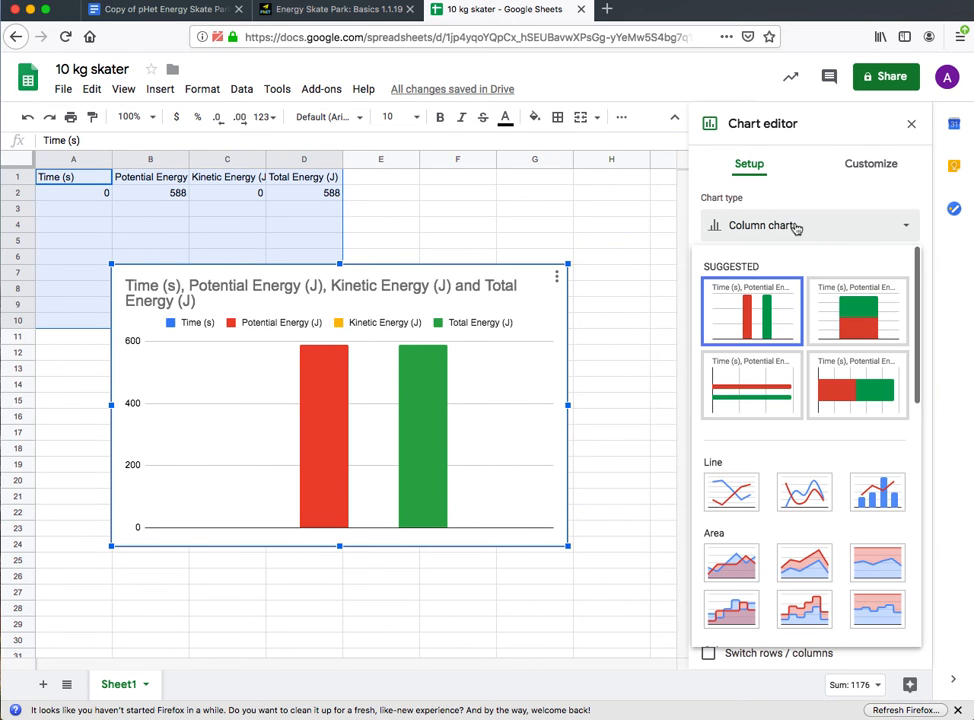
left_click(737, 495)
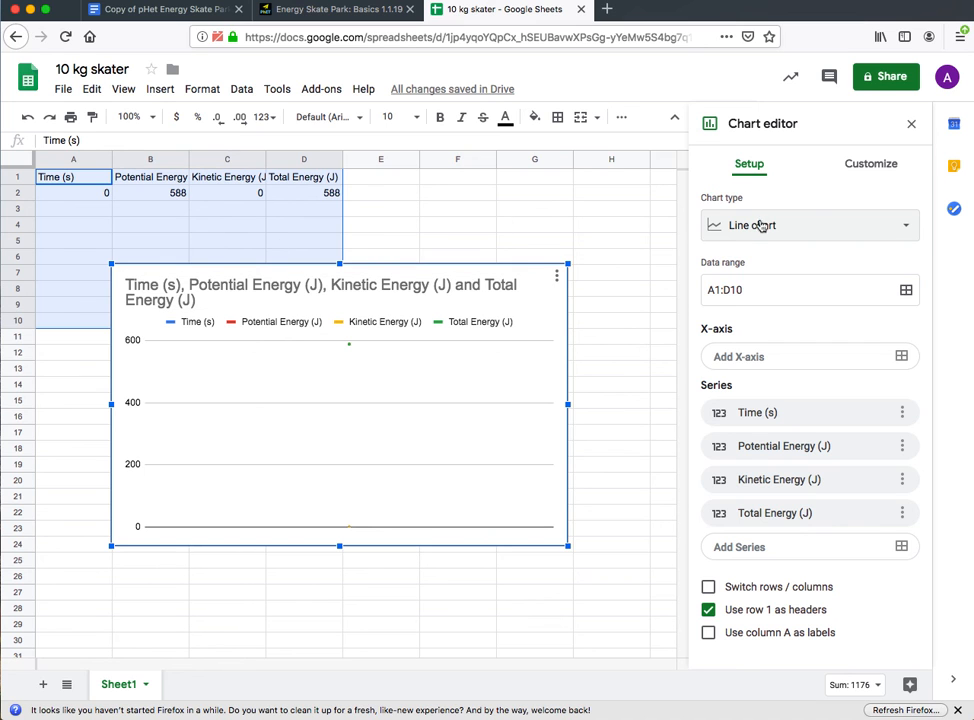
Close the chart editor and delete the line chart from the sheet
left_click(909, 125)
left_click(489, 305)
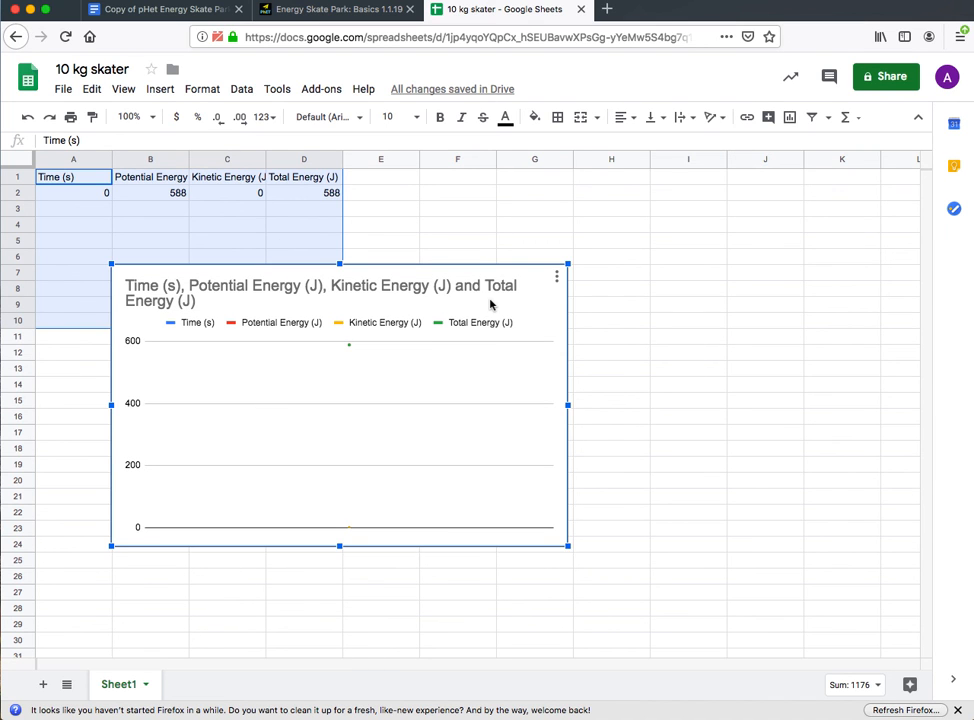
key("Delete")
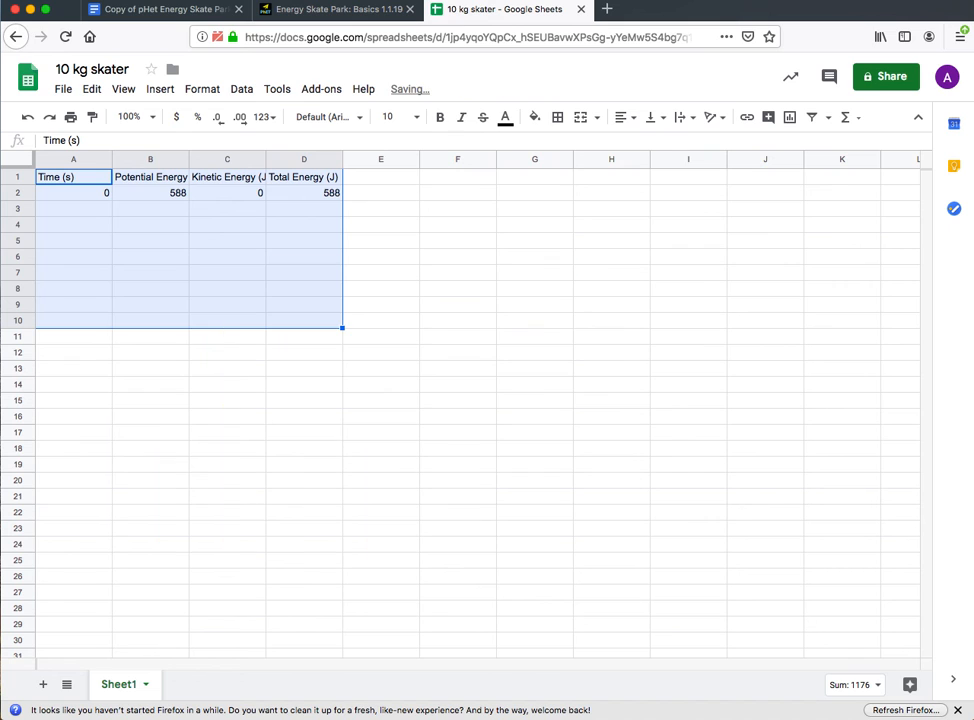
Enter the time values 1, 2 and 3 in cells A3 to A5
left_click(105, 208)
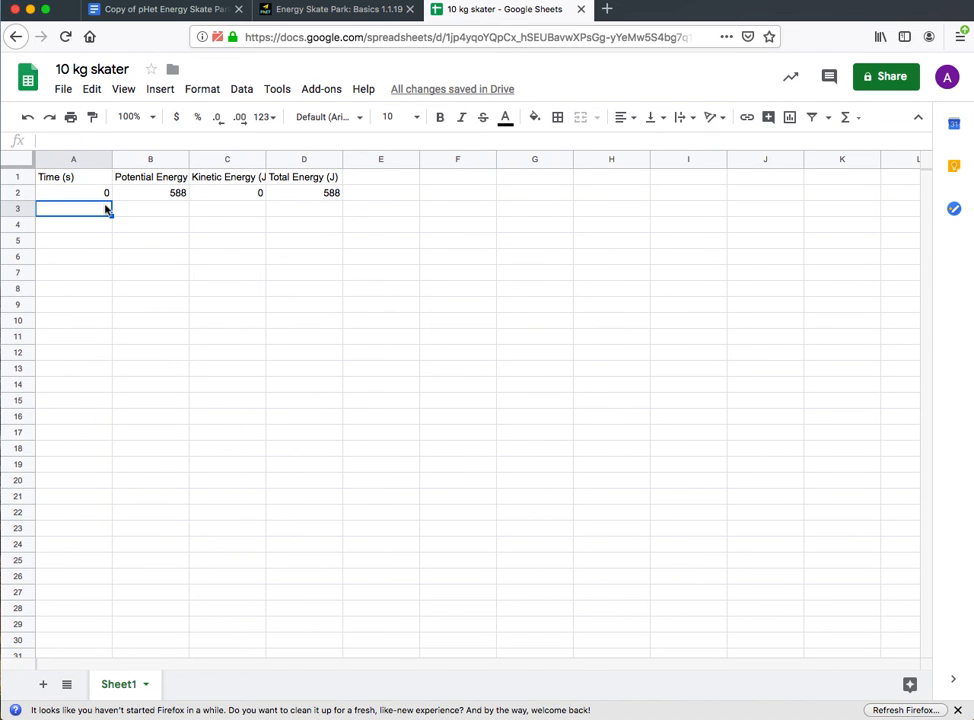
type("1")
key("Return")
type("2")
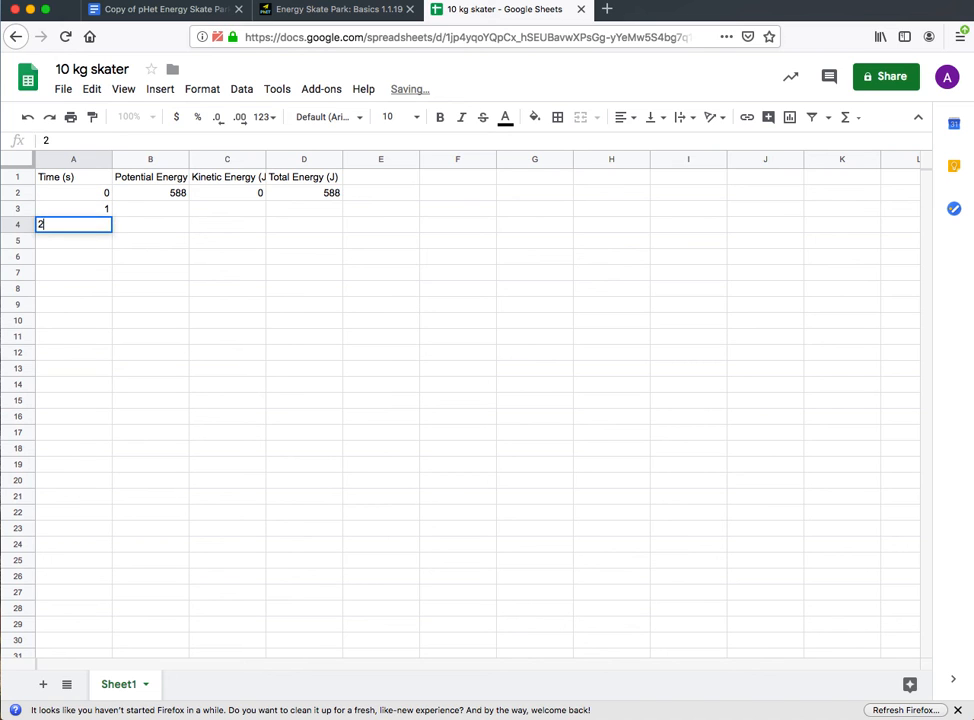
key("Return")
type("3")
key("Return")
Continue the time column with 4, 5, 6 and 7 in cells A6 to A9
type("4")
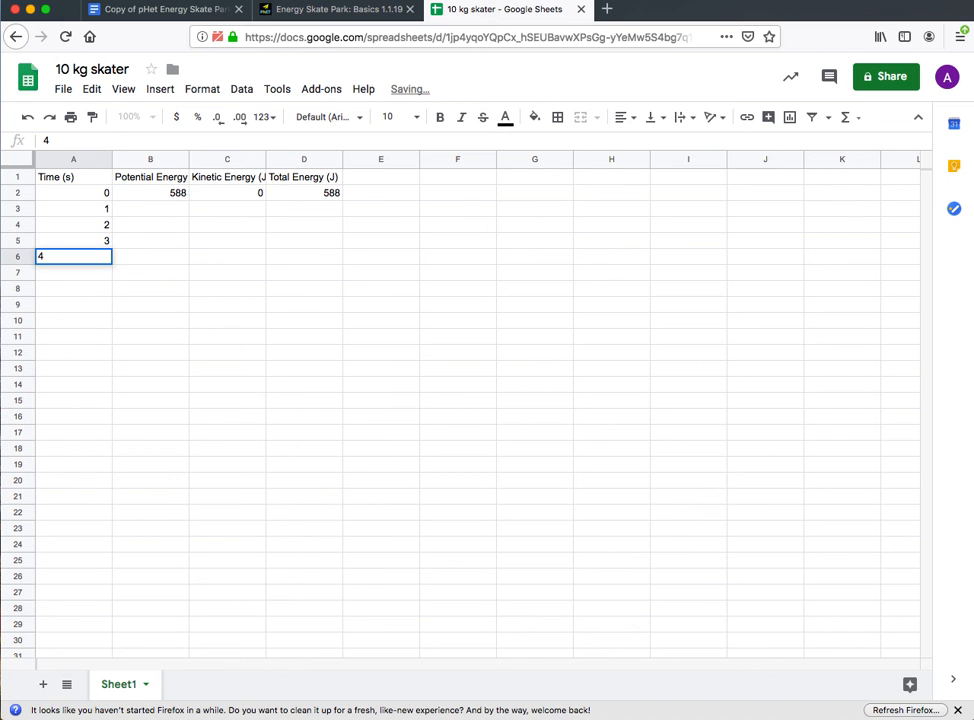
key("Return")
type("5")
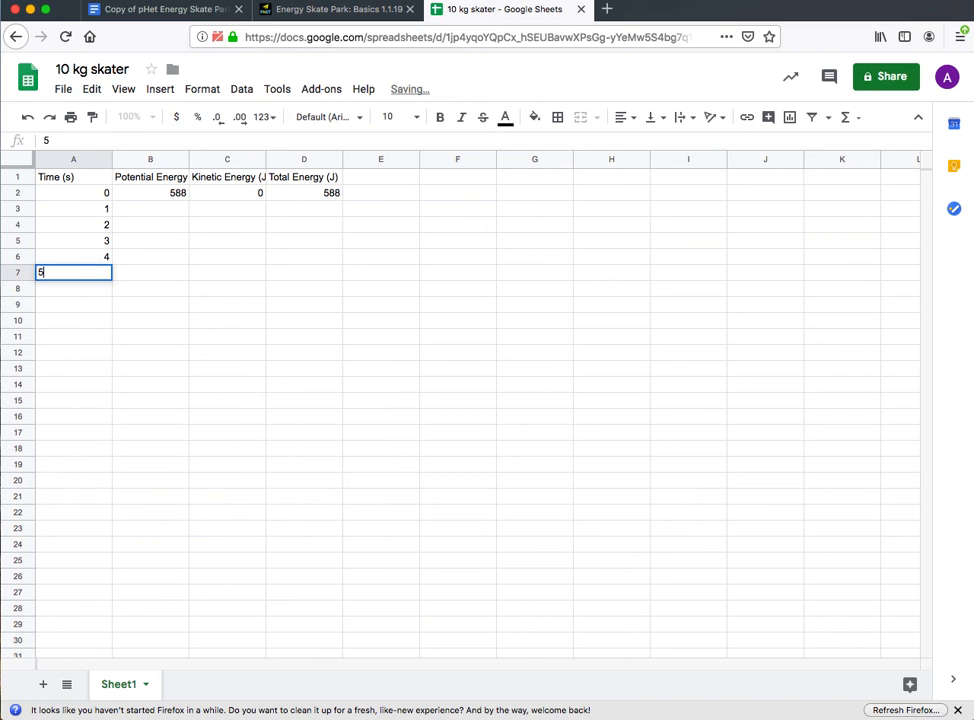
key("Return")
type("6")
key("Return")
type("7")
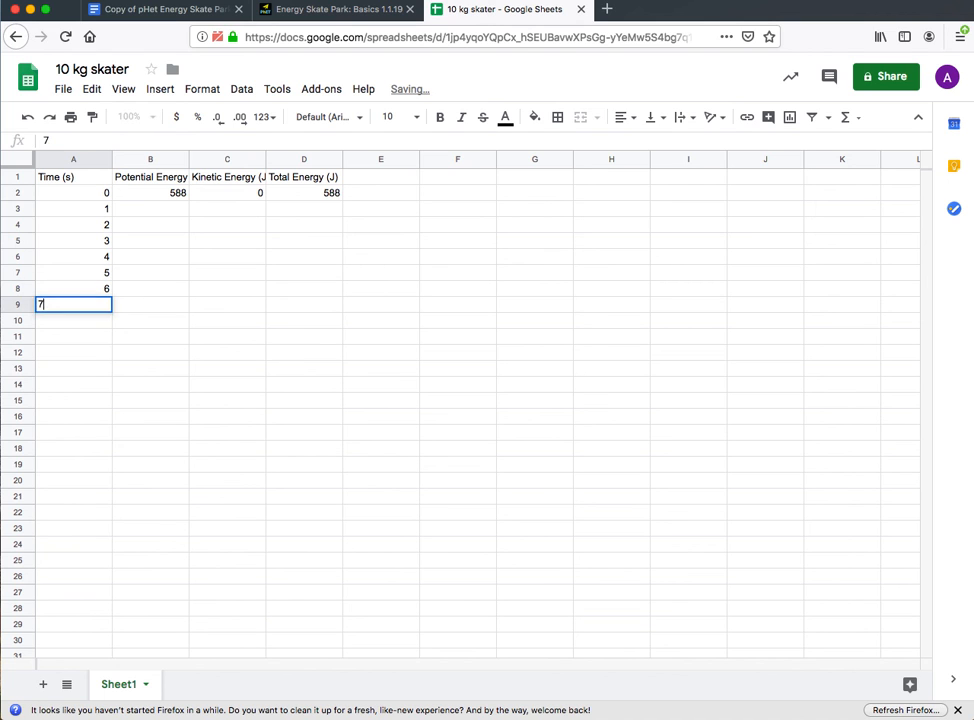
key("Return")
Enter the sample potential energy values 200, 0 and 200 in cells B3 to B5
key("Up")
key("Right")
key("Up")
key("Up")
key("Up")
key("Up")
key("Up")
key("Up")
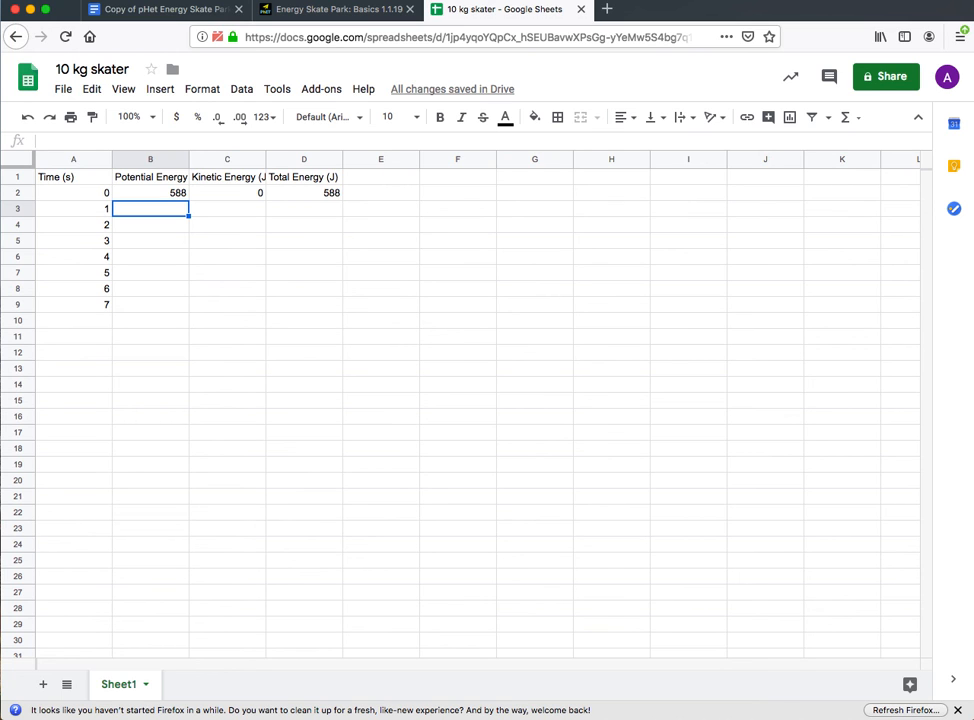
type("200")
key("Return")
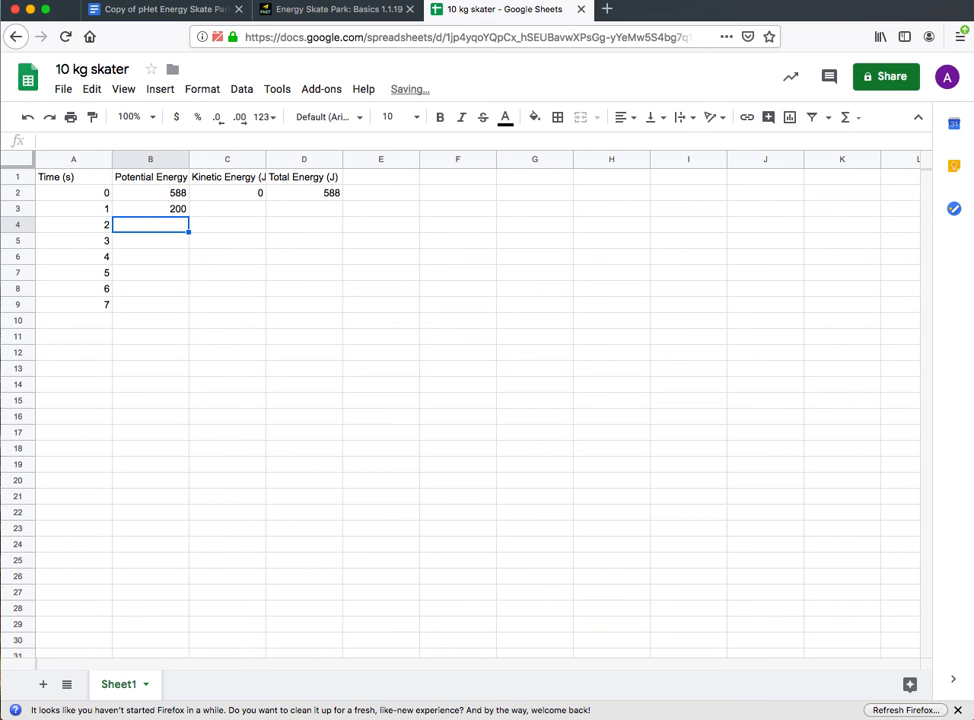
type("0")
key("Return")
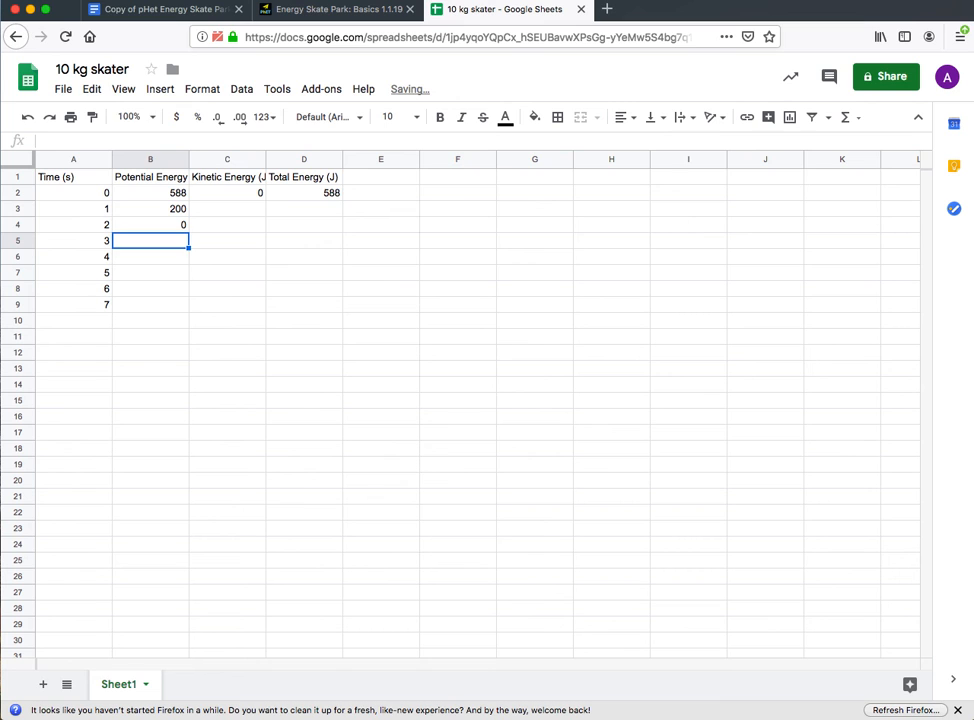
type("200")
key("Return")
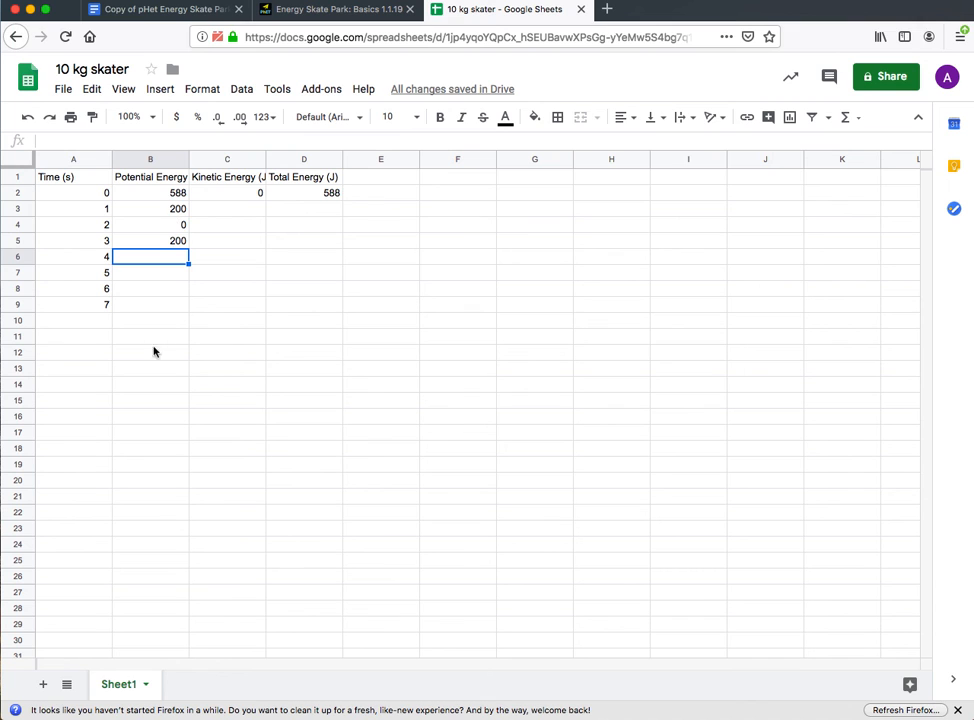
Enter the sample kinetic energy values 200, 500 and 200 in cells C3 to C5
left_click(232, 213)
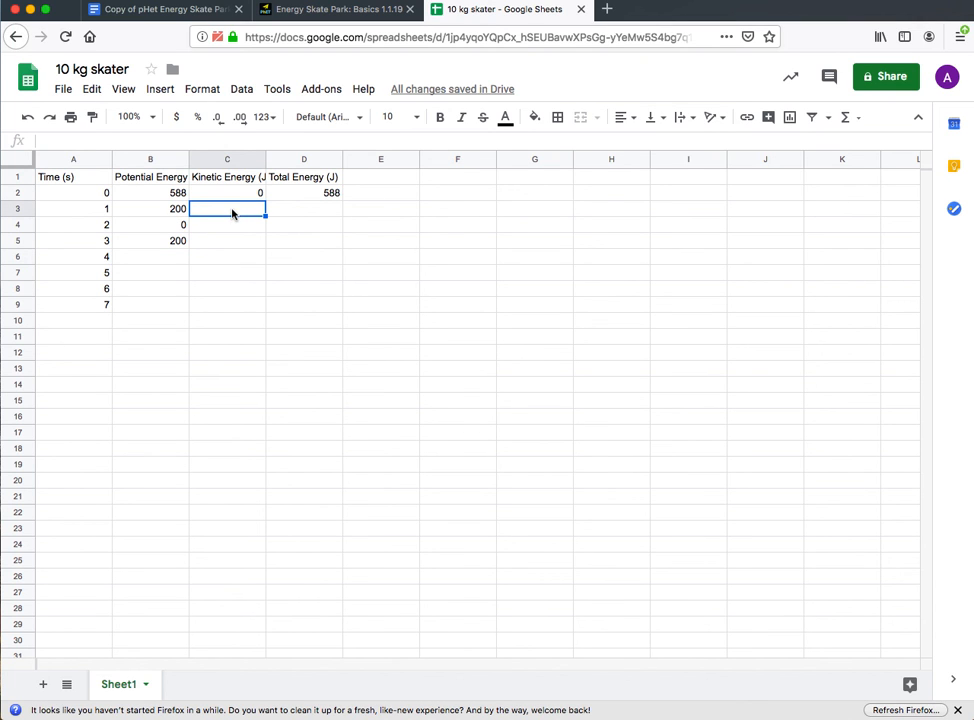
type("200")
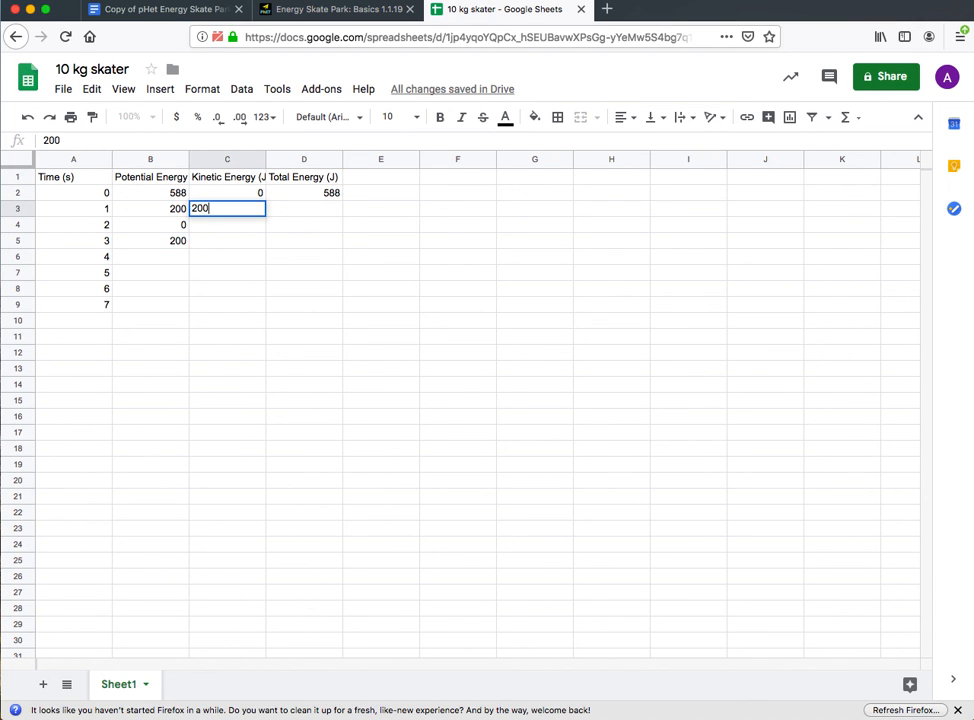
key("Return")
type("500")
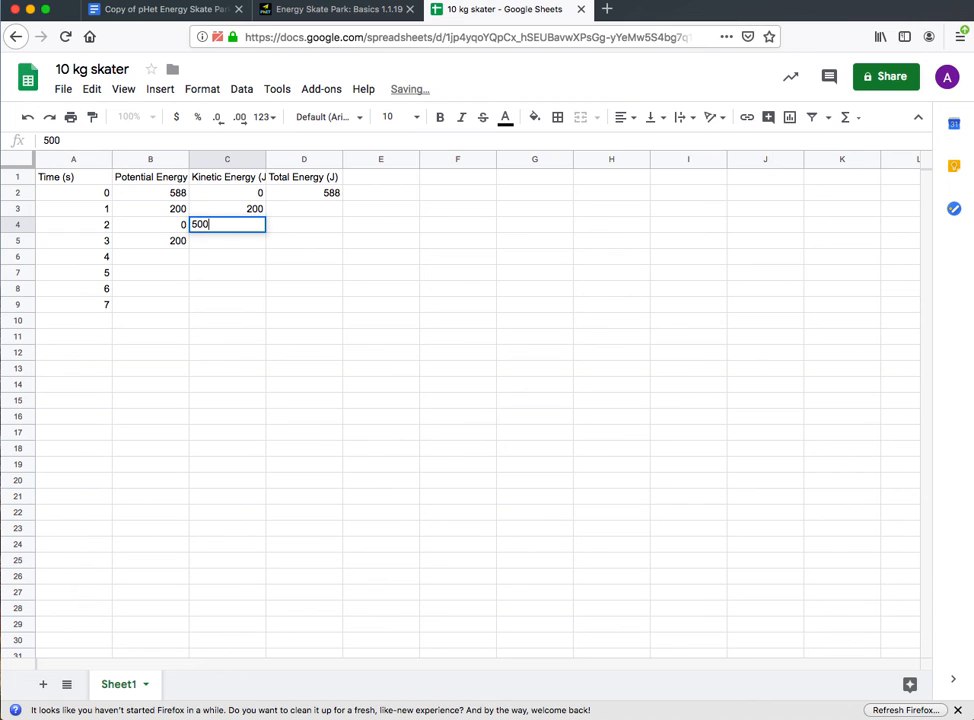
key("Return")
type("20")
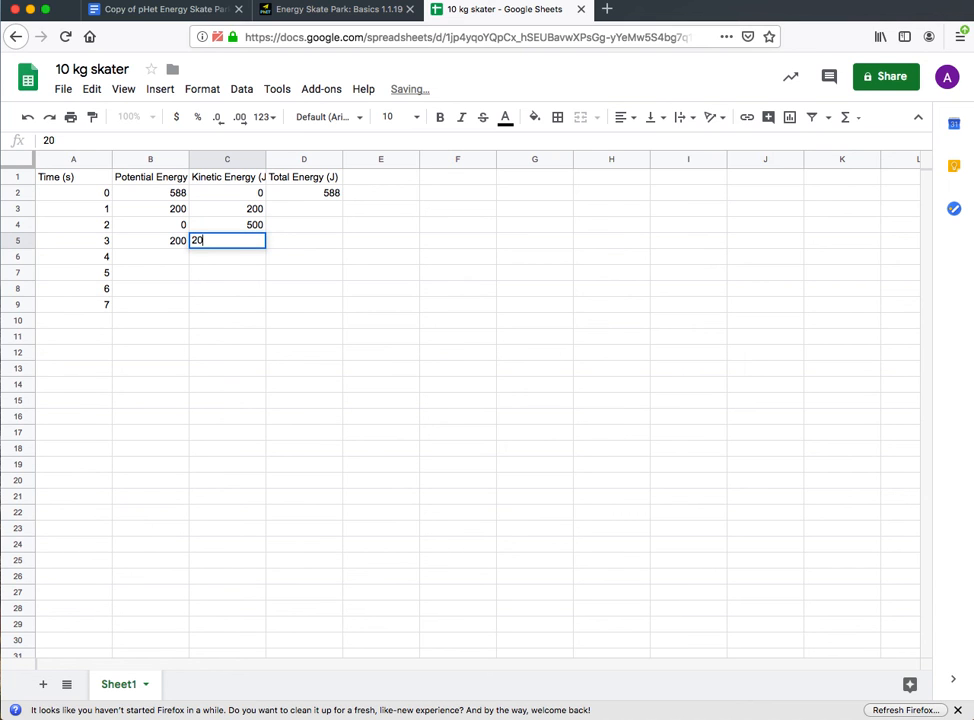
type("0")
key("Return")
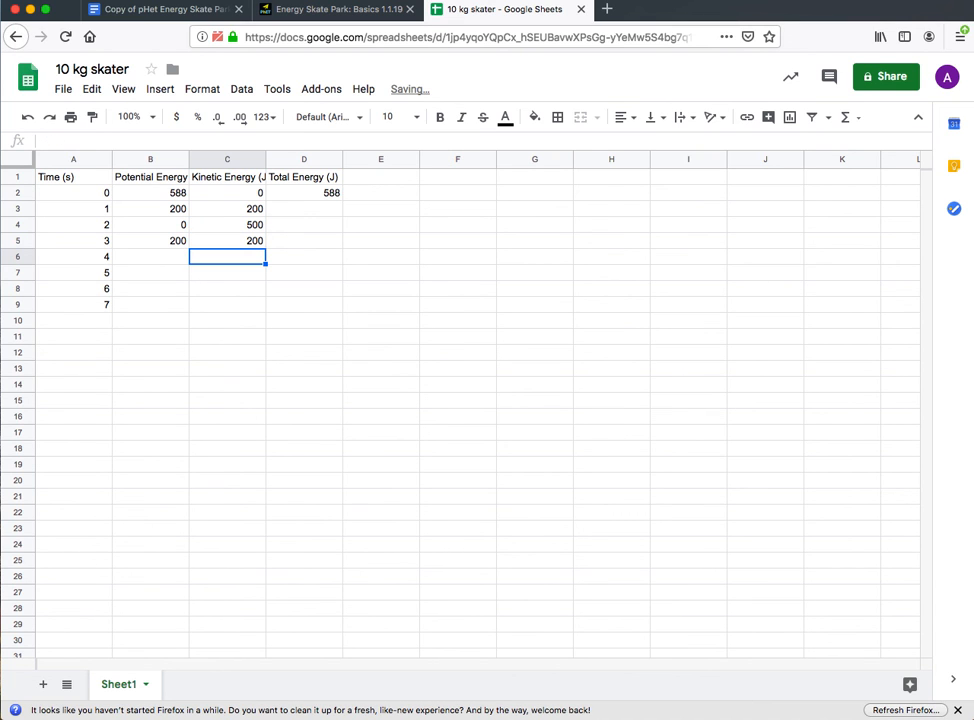
Enter the total energy values 400, 500 and 400 in cells D3 to D5
left_click(300, 211)
type("40")
key("Return")
type("500")
key("Return")
type("400")
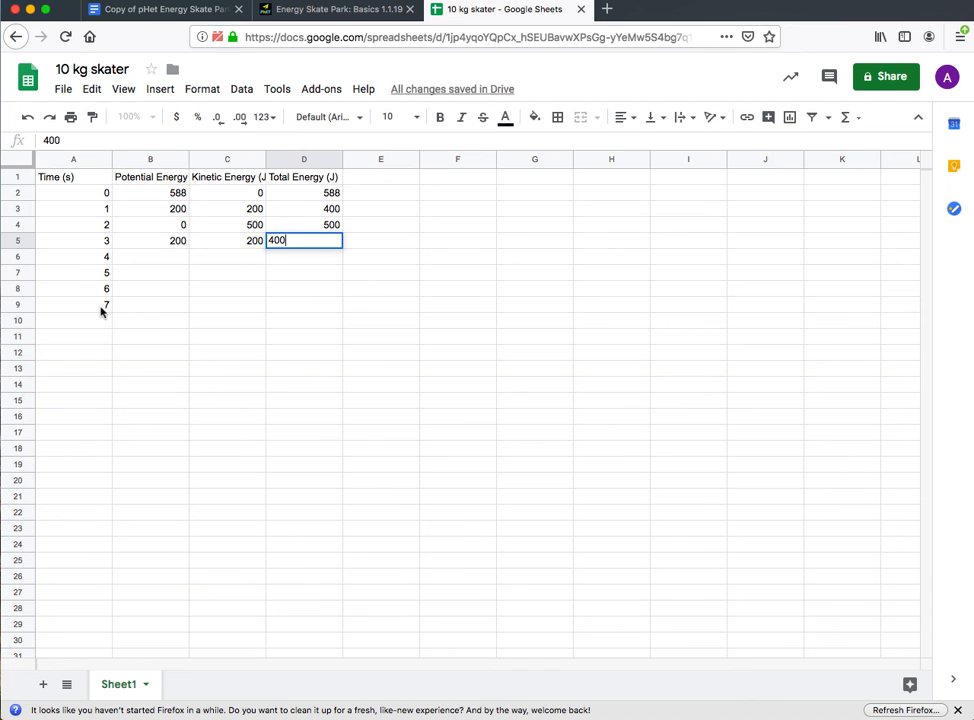
Clear the time values 4 to 7 from cells A6 to A9, which have no energy data
left_click(101, 310)
key("BackSpace")
key("Up")
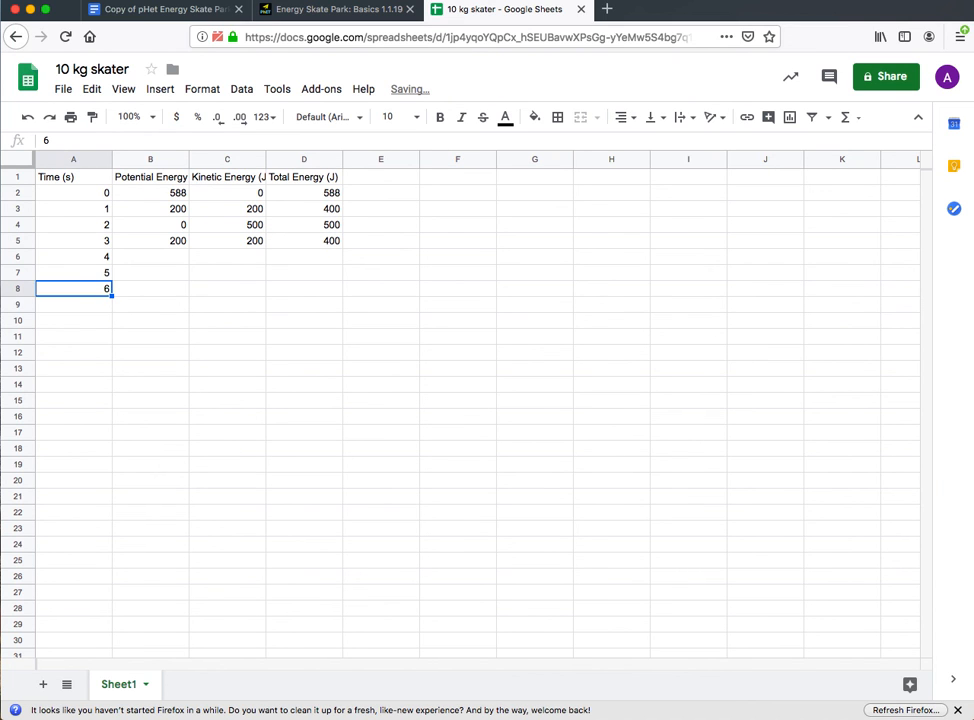
key("Up")
key("BackSpace")
key("Up")
key("BackSpace")
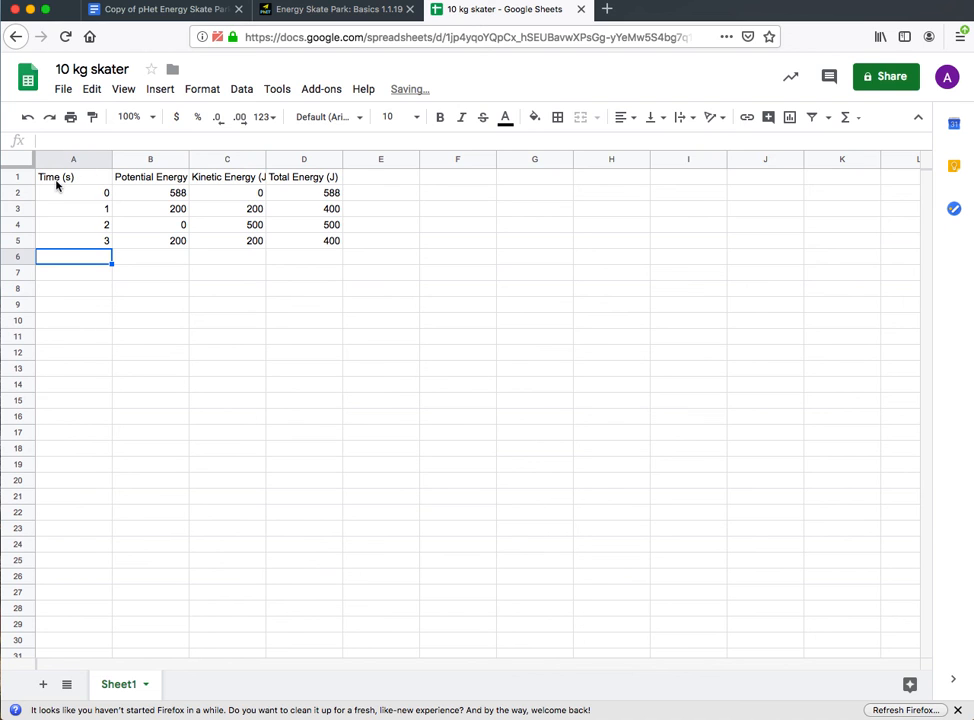
Insert a chart of the energy values against time from the range A1:D5
left_click_drag(72, 180, 329, 244)
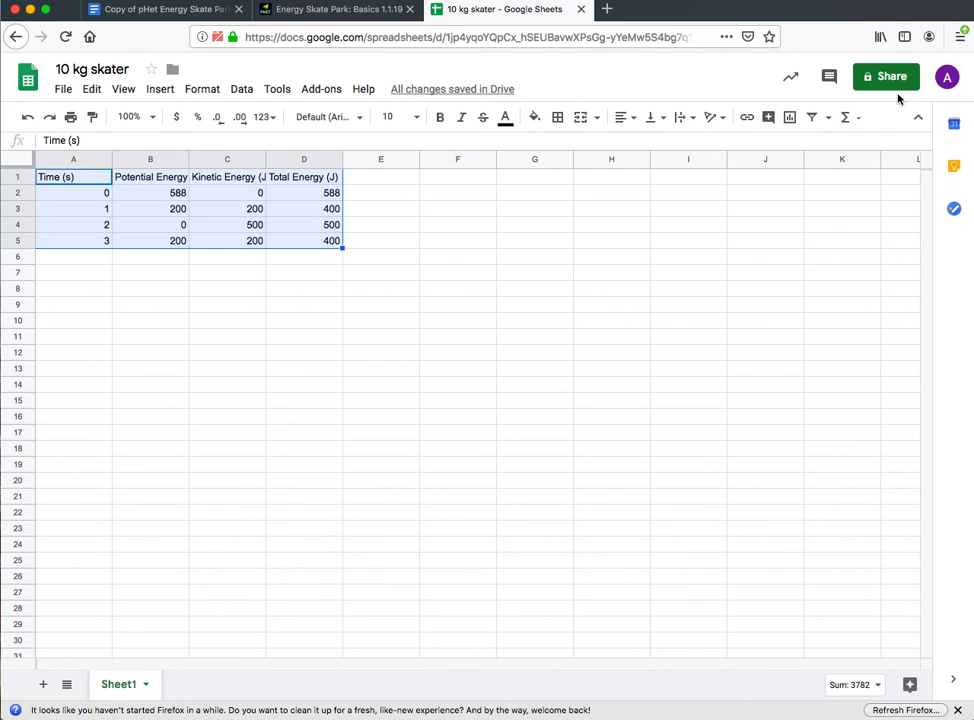
left_click(158, 92)
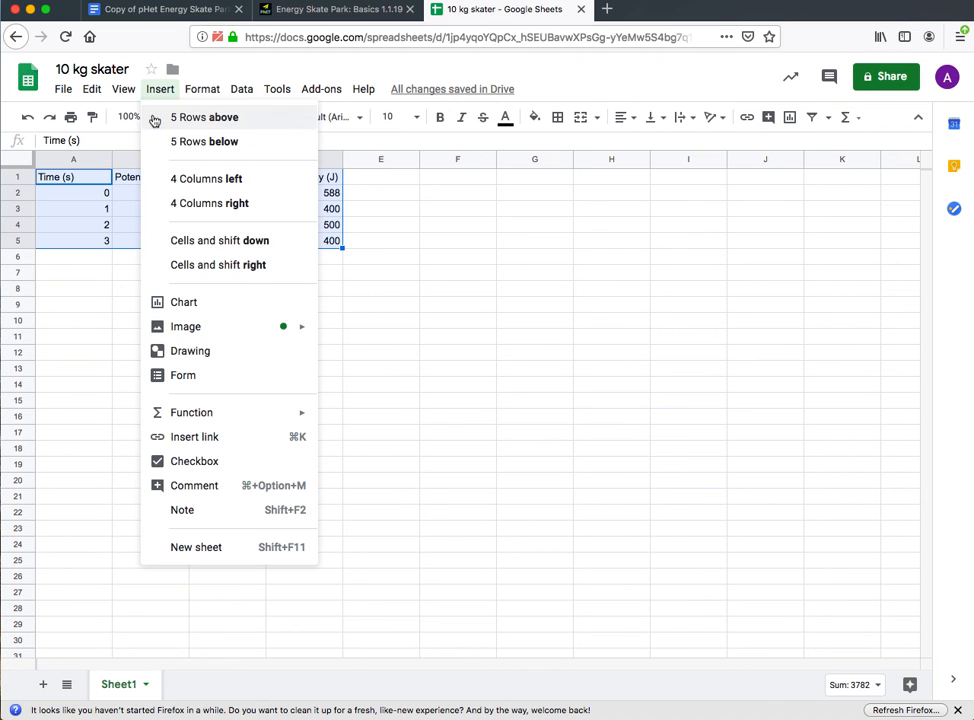
left_click(792, 121)
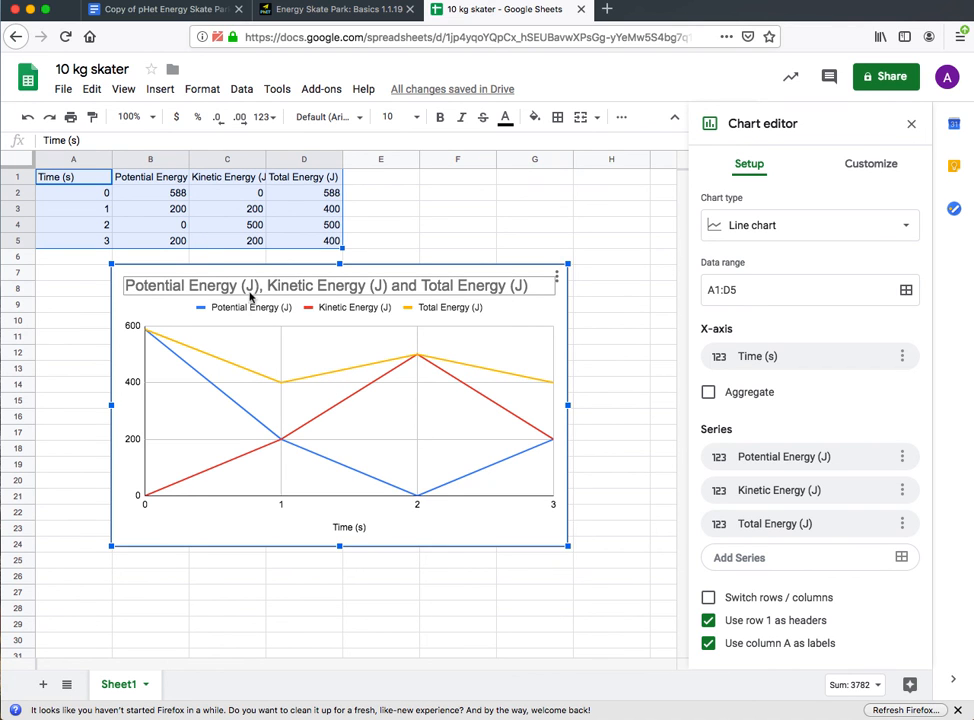
Change the line chart's title to "10 kg skater" and close the chart editor
double_click(323, 290)
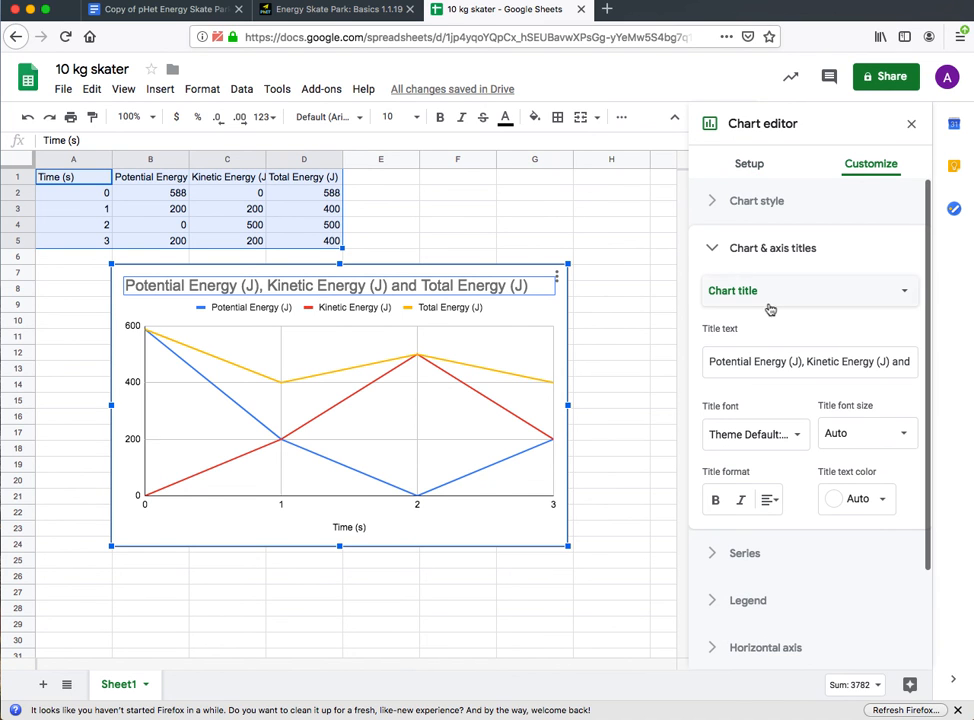
triple_click(775, 371)
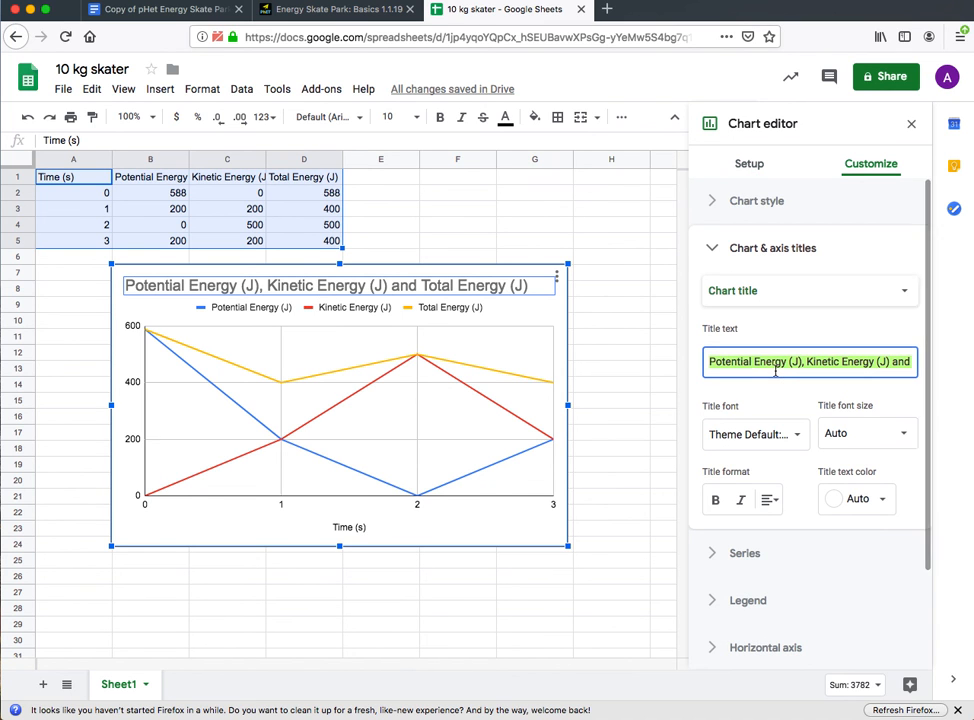
type("10 kg ska")
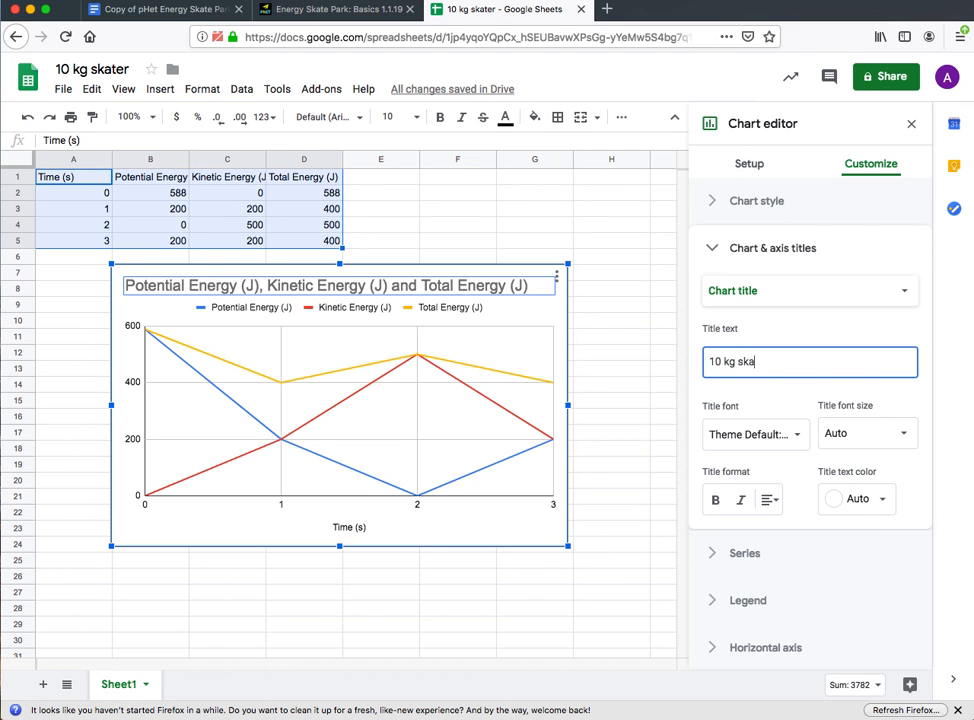
type("ter")
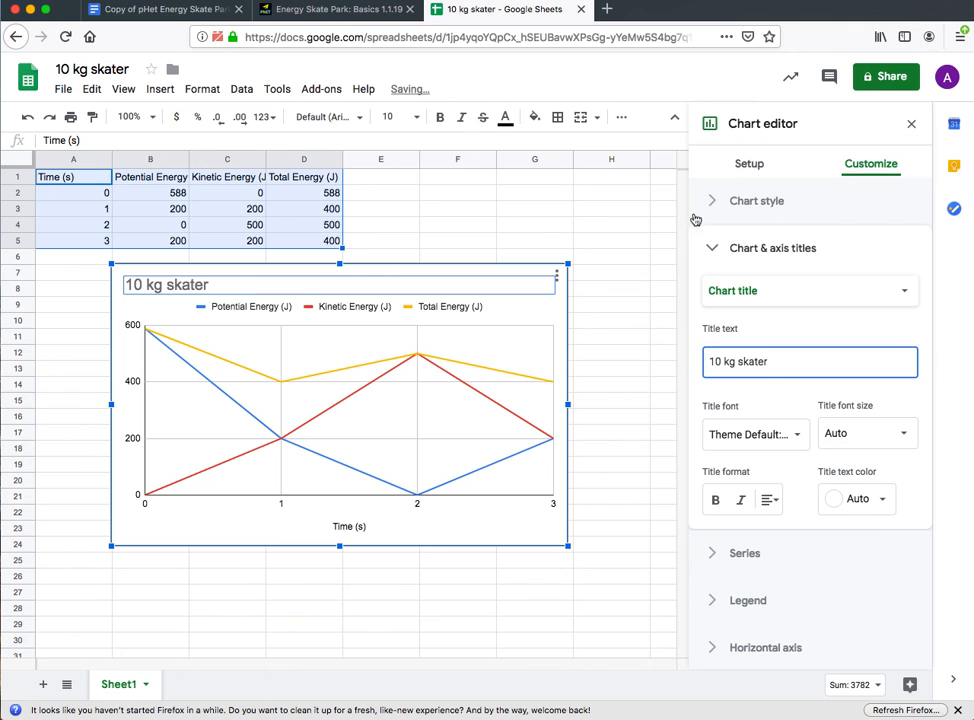
left_click(912, 125)
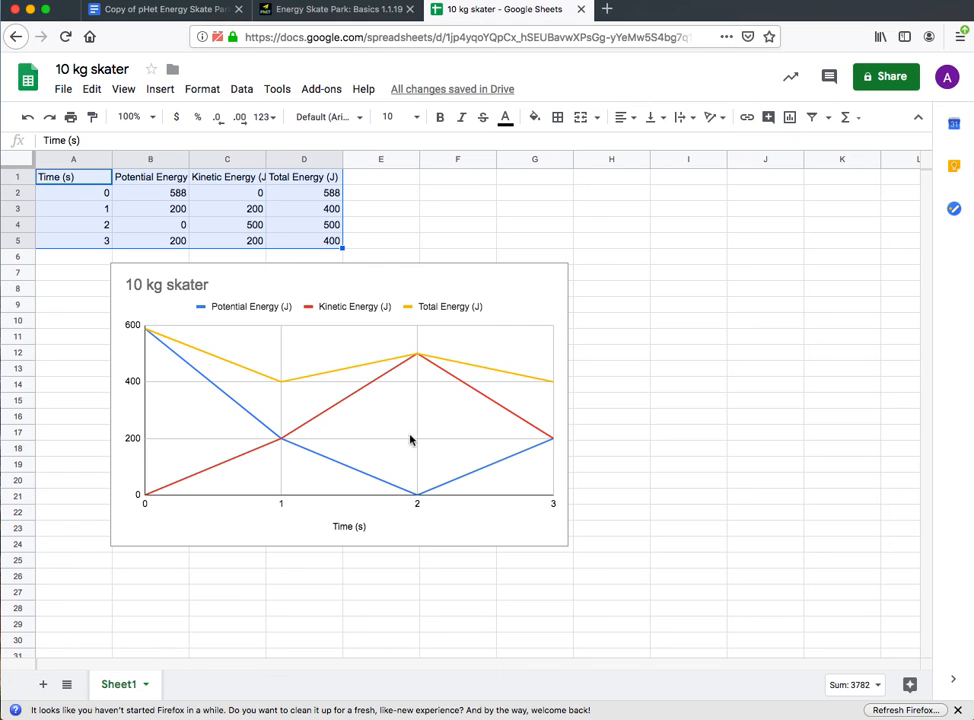
Request a download of the 10 kg skater chart as a PNG image, then cancel the file dialog
left_click(533, 291)
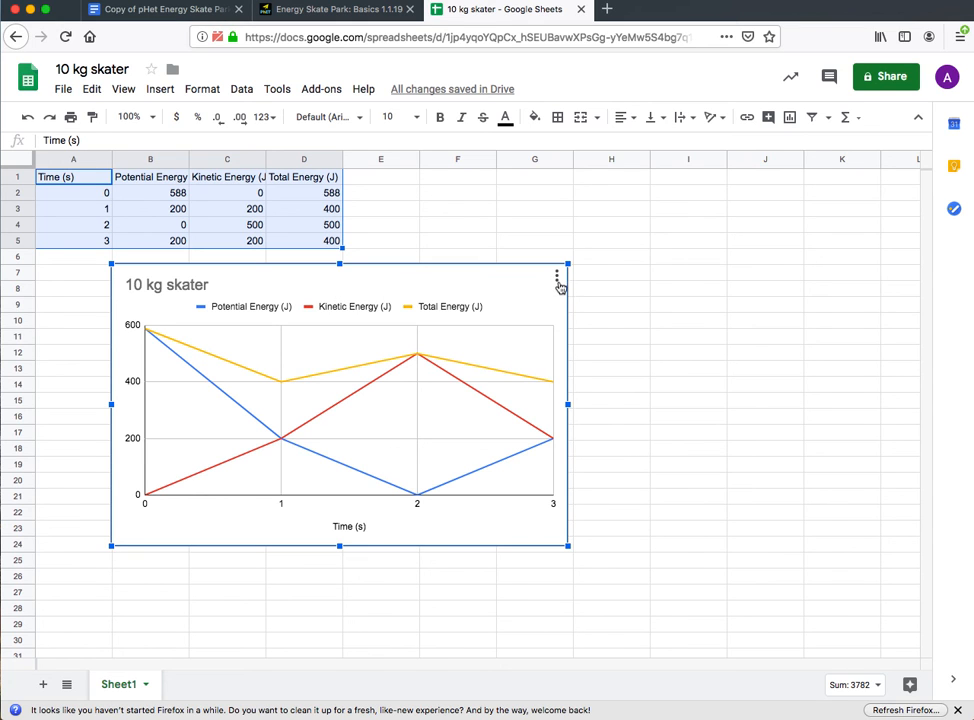
left_click(558, 282)
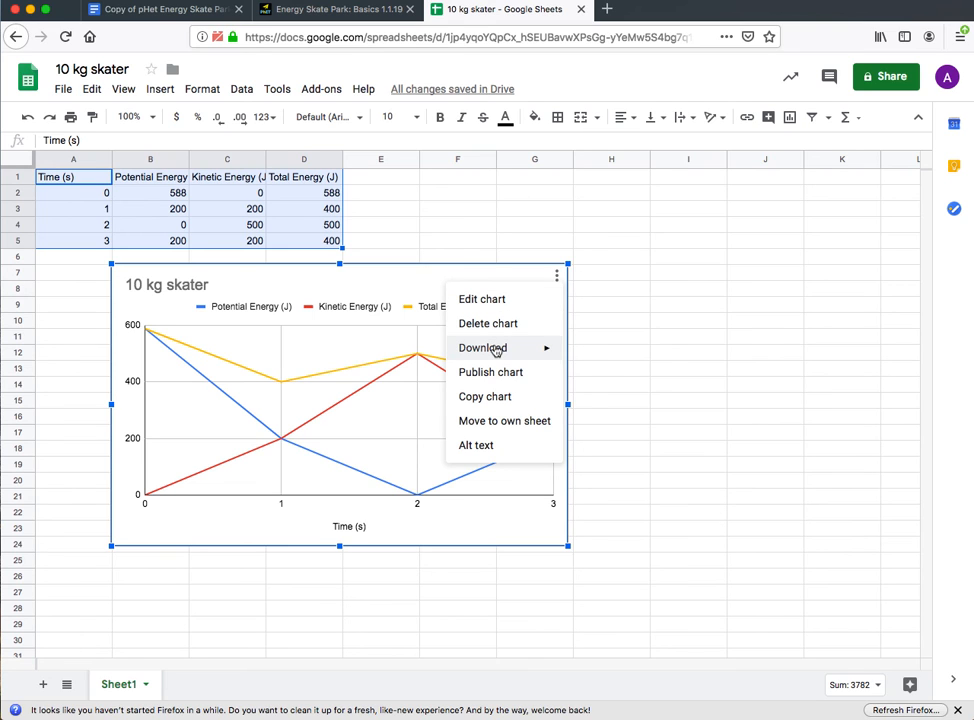
mouse_move(496, 350)
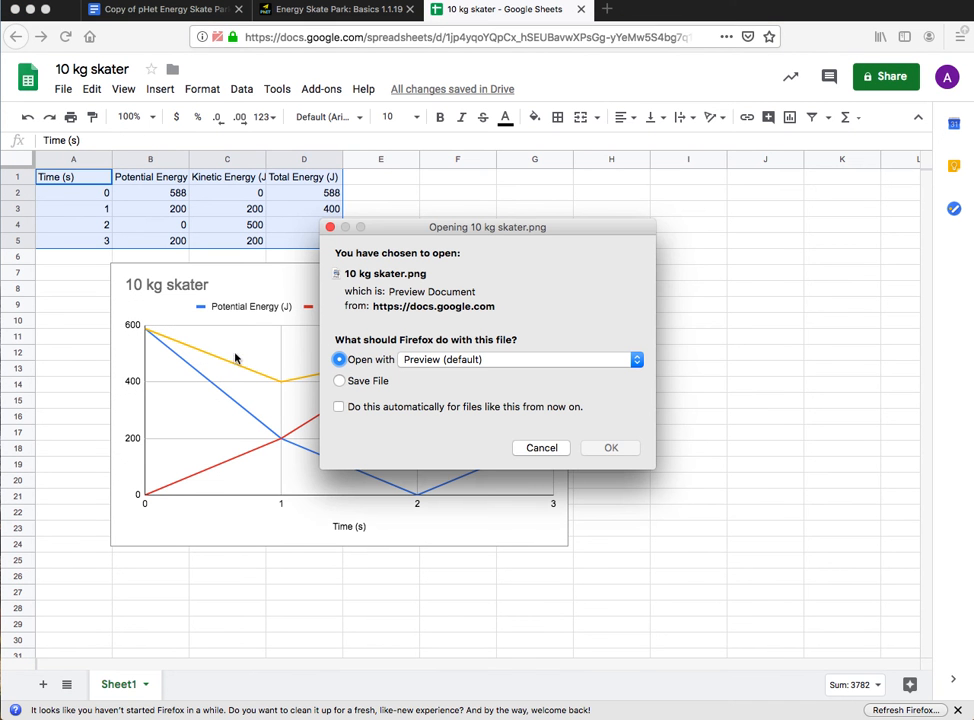
left_click(549, 451)
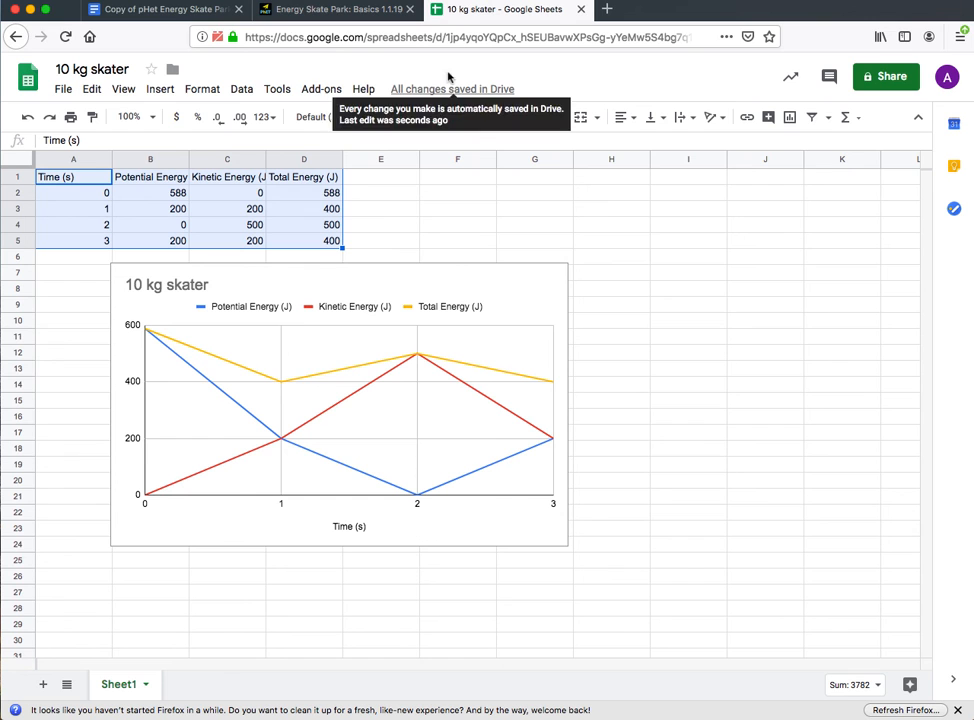
Switch to the Energy Skate Park assignment in Google Docs and look through the 5 kg and 15 kg skater tables
left_click(306, 17)
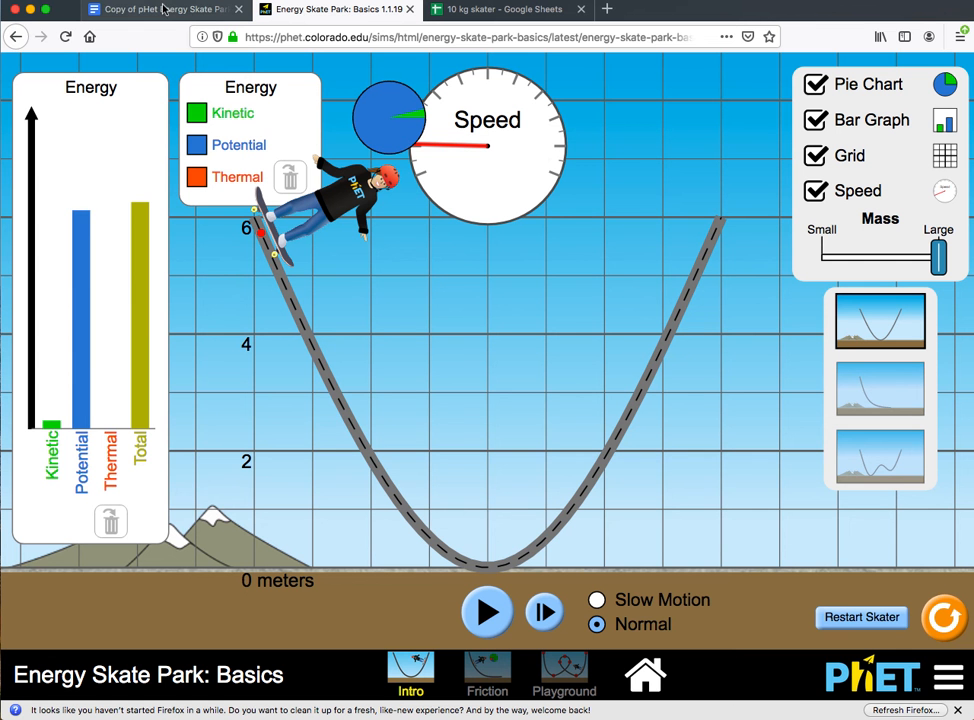
left_click(126, 9)
scroll(402, 308, "down", 5)
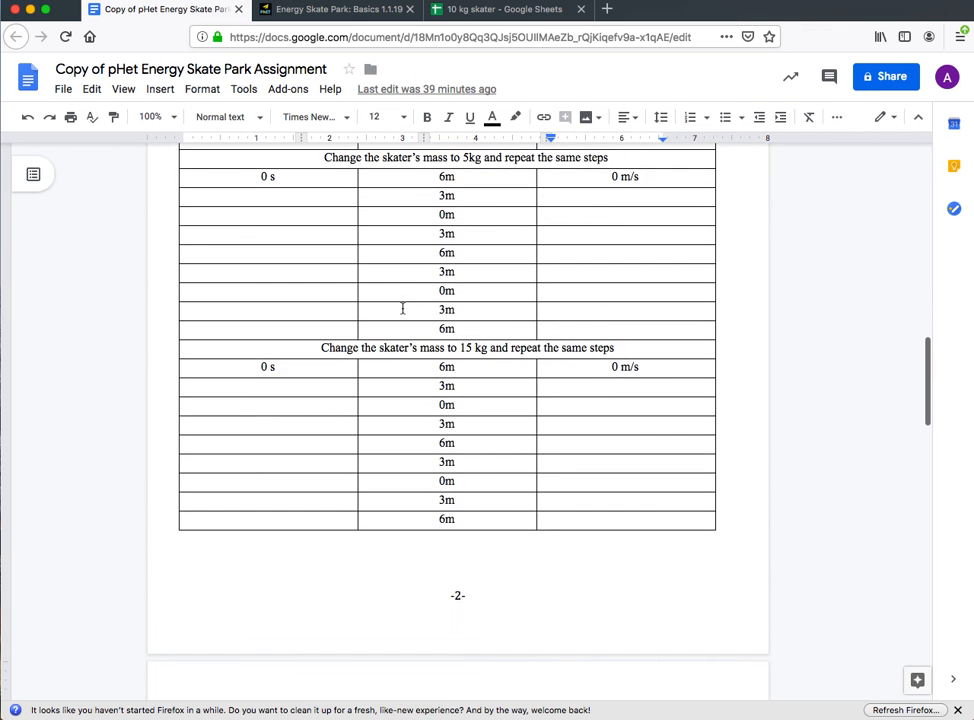